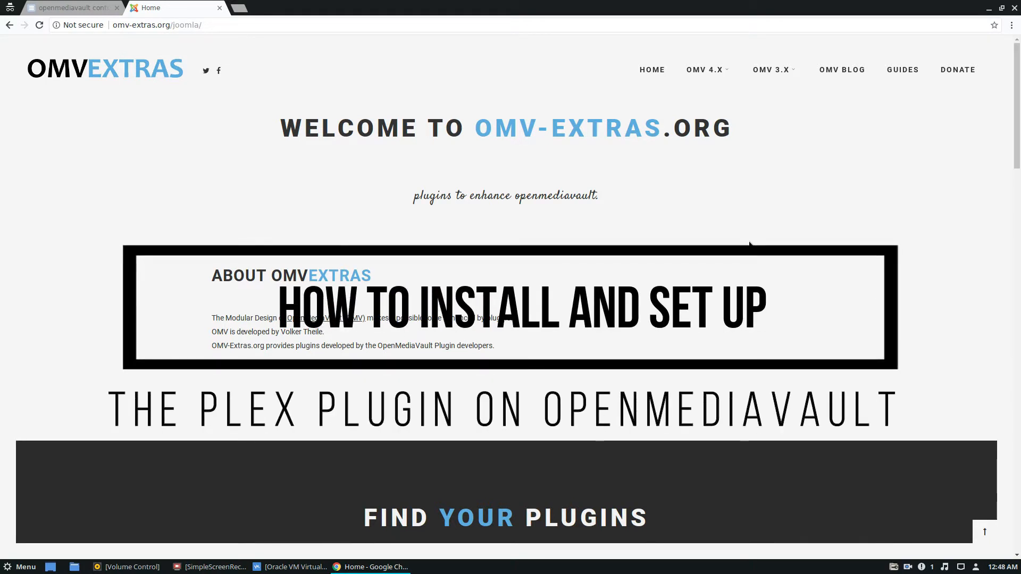
- Browse the stable OMV 3.x plugin list on the omv-extras.org site
key("ctrl+Tab")
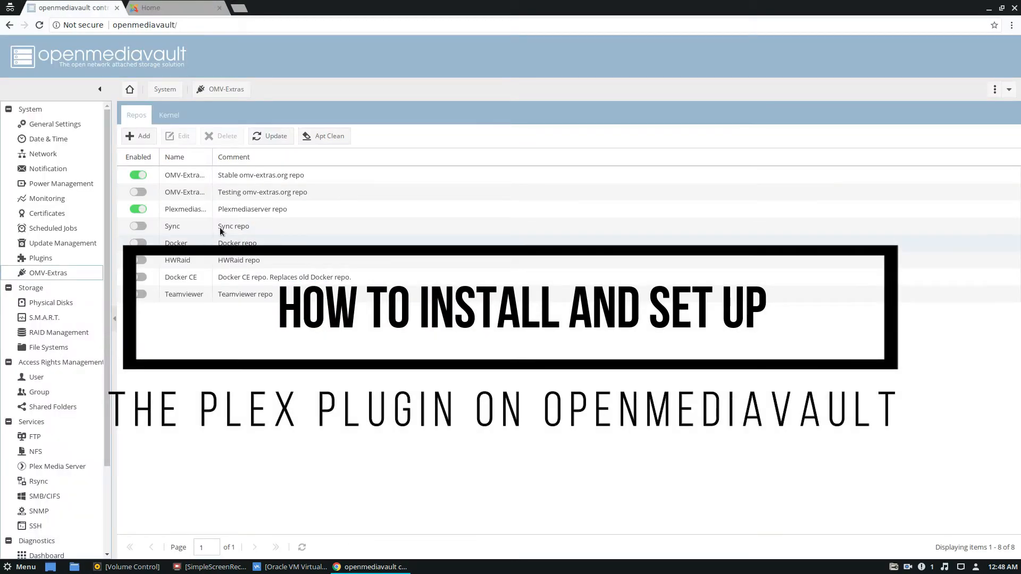
left_click(170, 5)
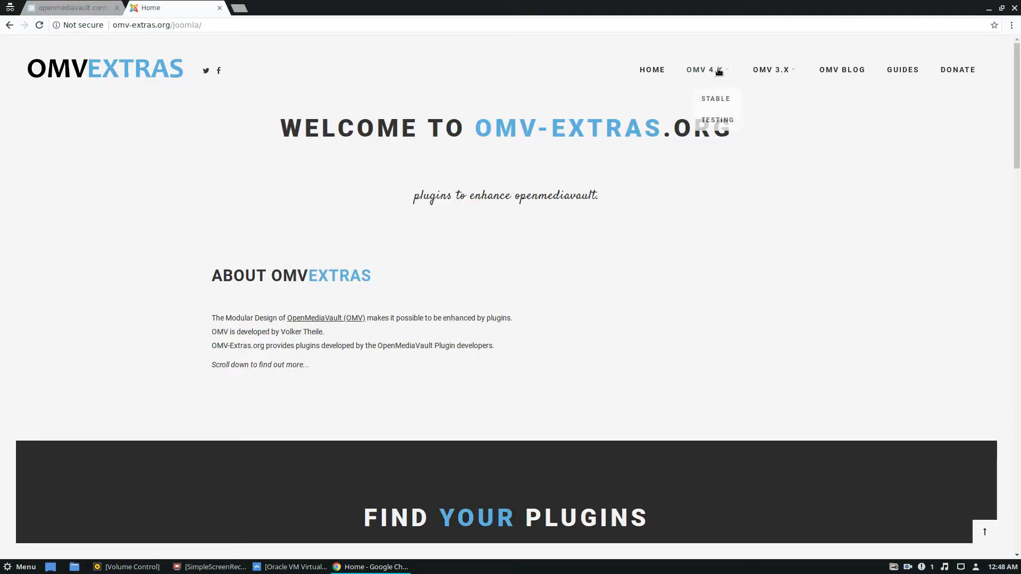
mouse_move(772, 72)
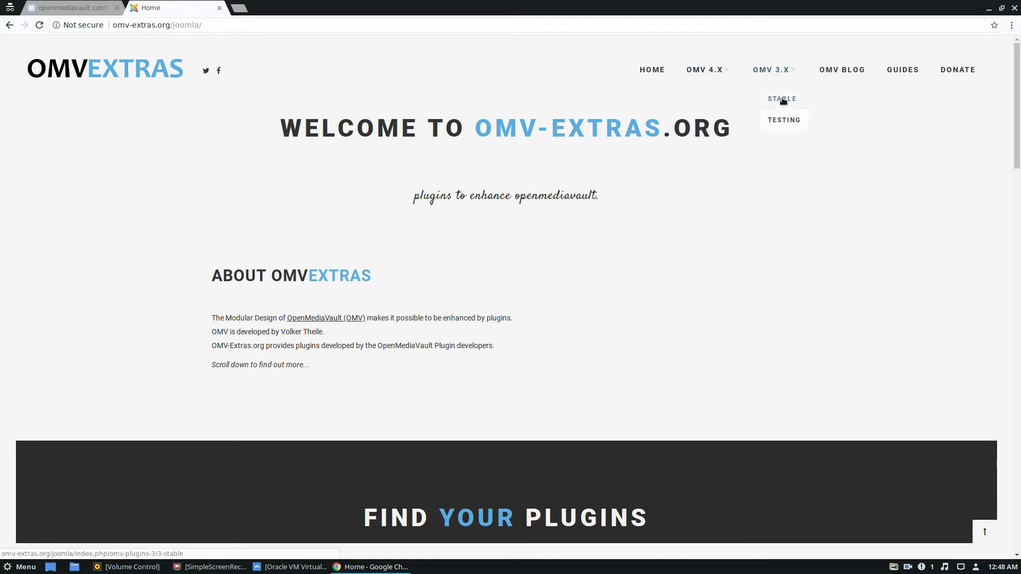
left_click(783, 101)
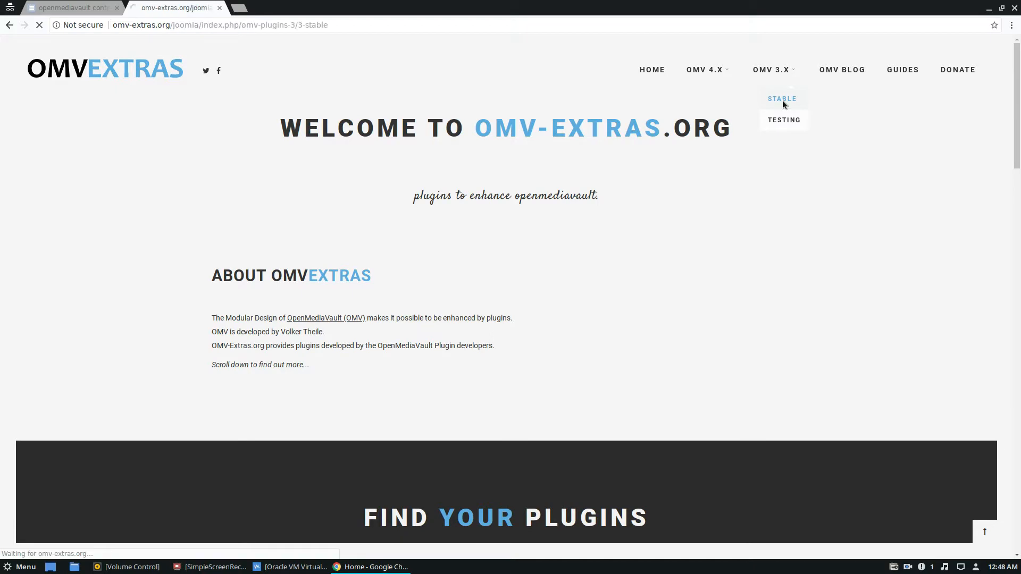
scroll(178, 337, "down", 3)
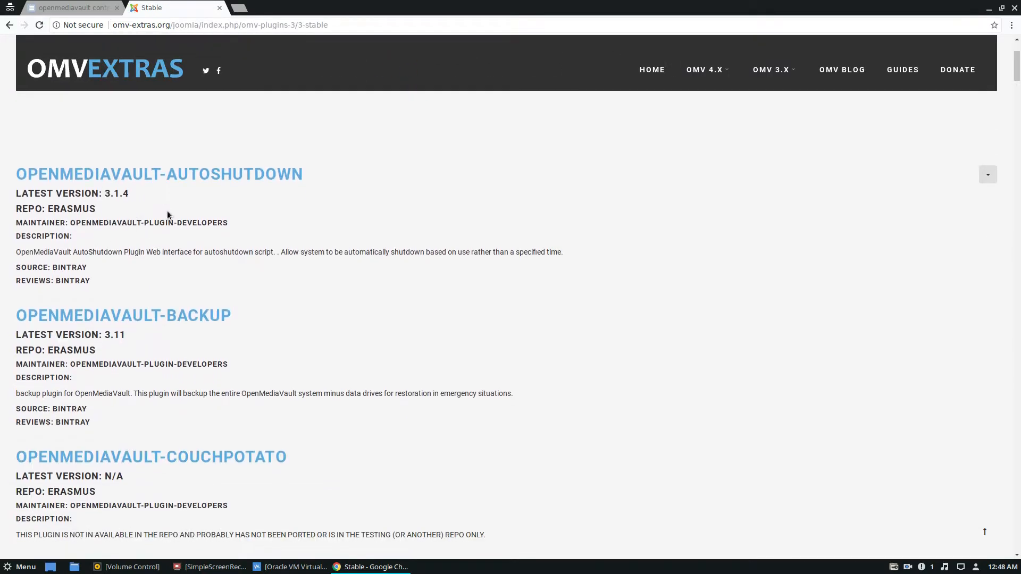
scroll(227, 181, "down", 3)
scroll(164, 433, "up", 6)
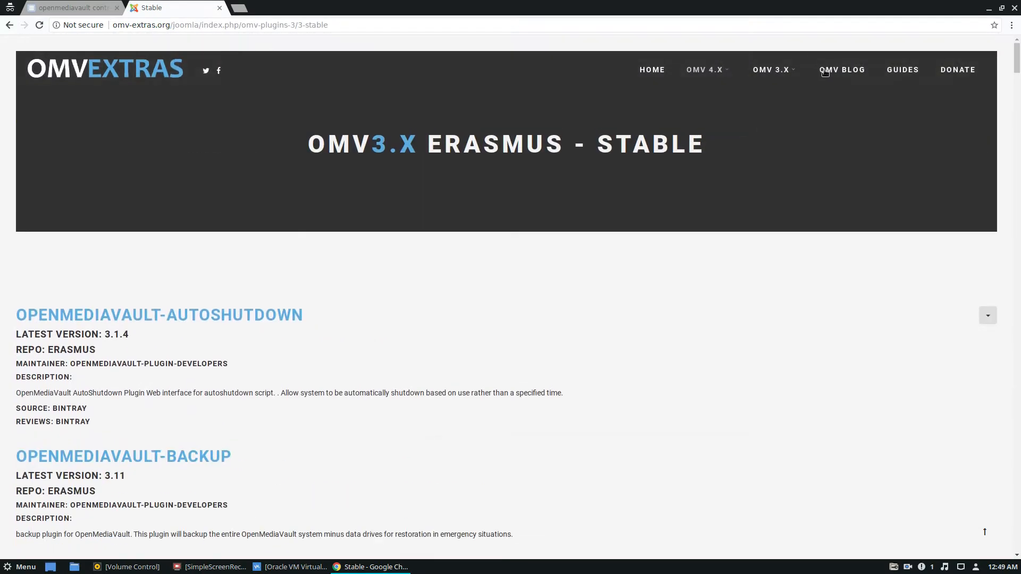
- Download openmediavault-omvextrasorg_latest_all3.deb for OMV 3.x (erasmus) from the omv-extras.org installation guide and keep the file
left_click(903, 70)
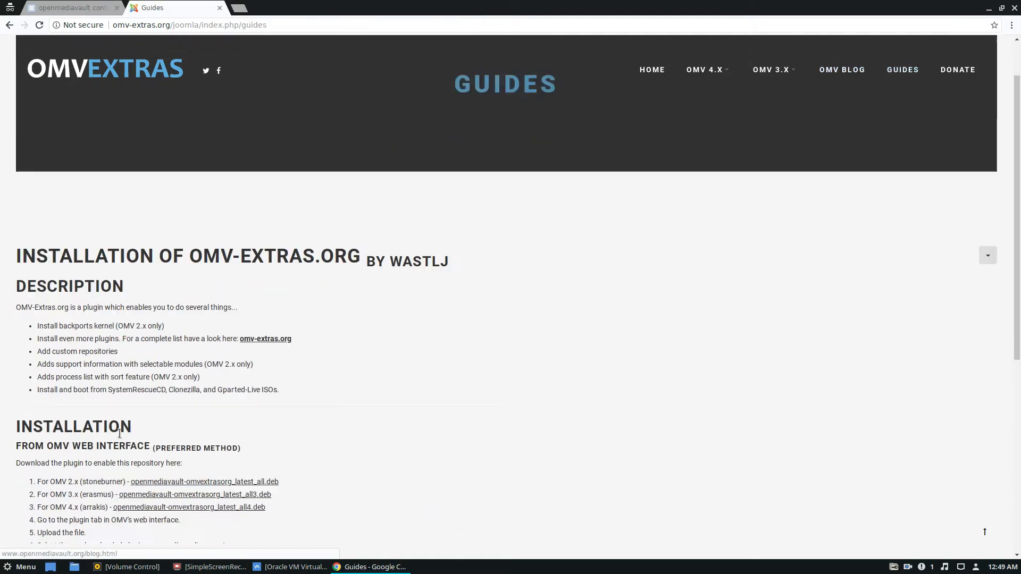
scroll(121, 400, "down", 5)
scroll(120, 400, "down", 2)
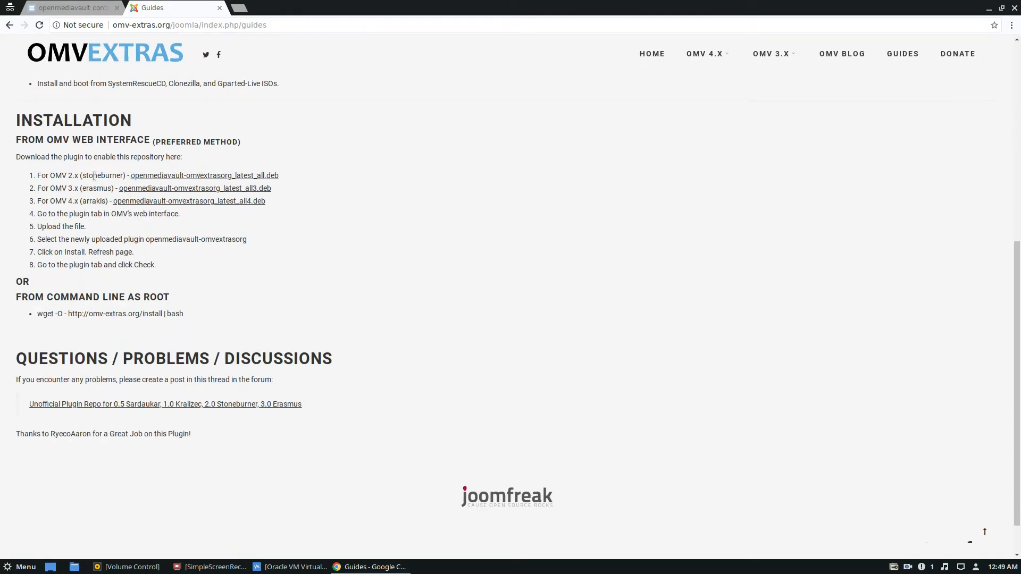
left_click(149, 189)
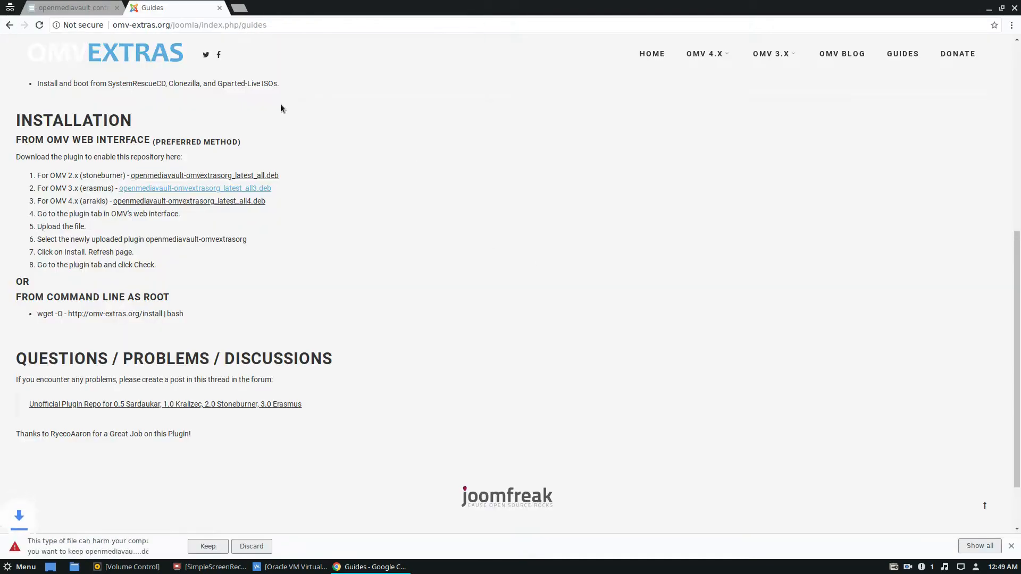
left_click(207, 546)
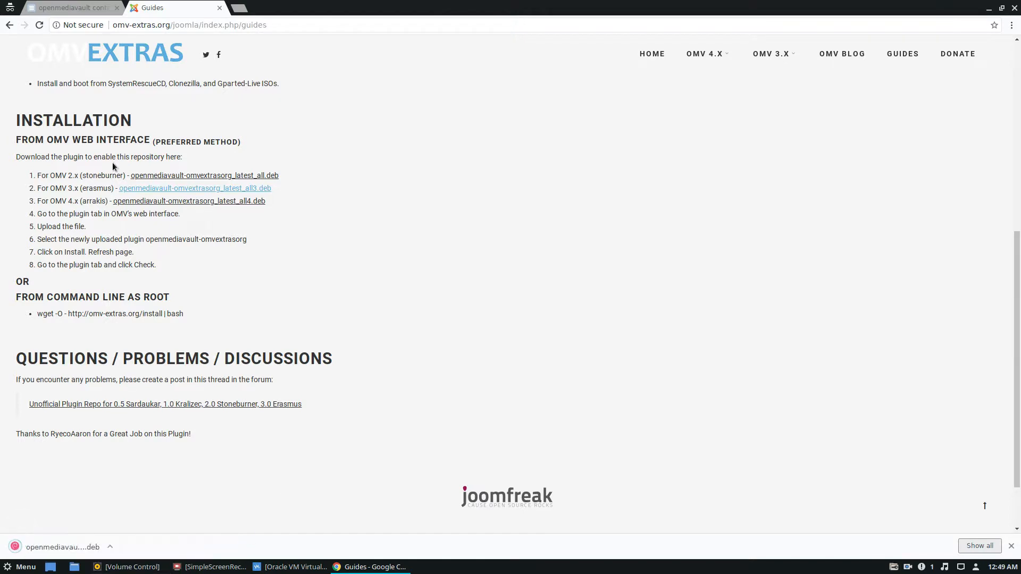
- Return to the openmediavault web console and open its system Plugins page
left_click(74, 7)
scroll(65, 348, "down", 5)
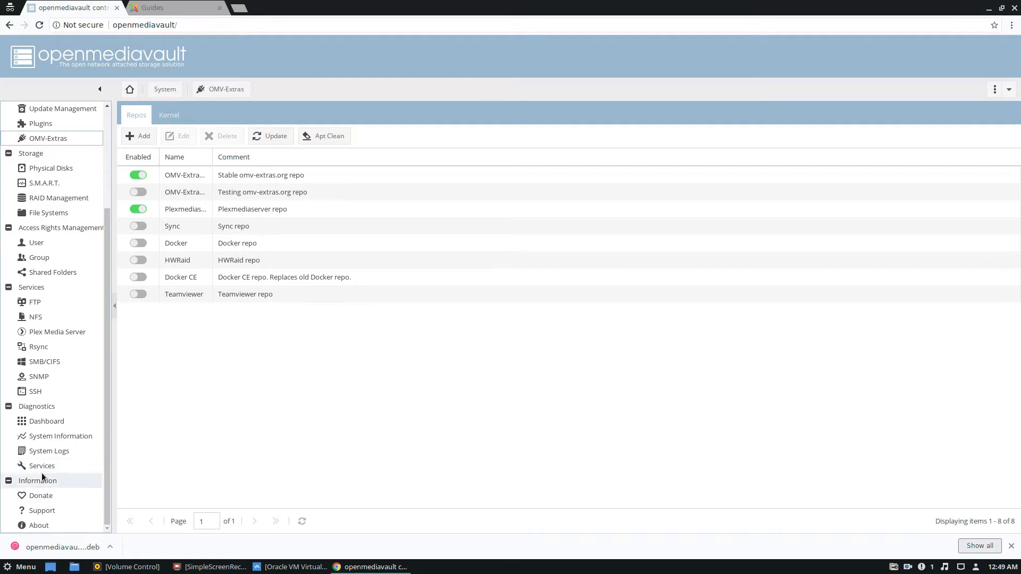
scroll(45, 356, "up", 1)
scroll(44, 351, "up", 1)
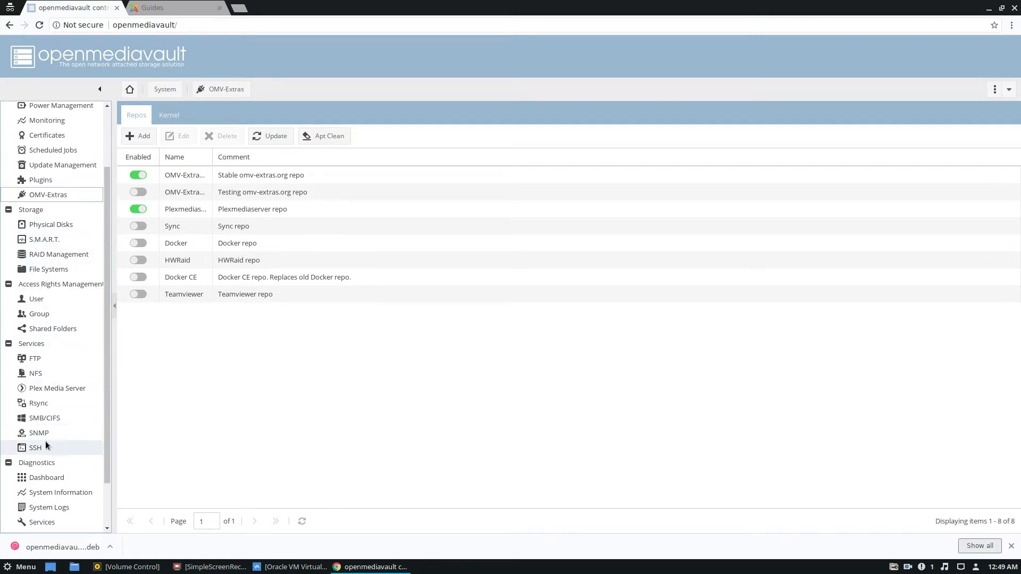
scroll(62, 371, "up", 3)
left_click(46, 259)
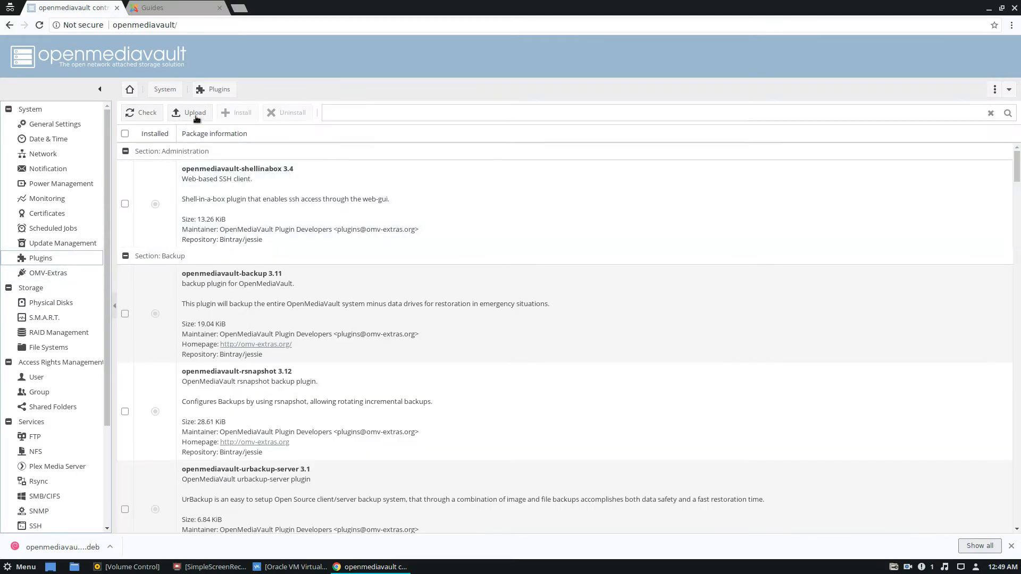
- Upload openmediavault-omvextrasorg_latest_all3.deb from the Downloads folder as a plugin
left_click(190, 112)
left_click(606, 283)
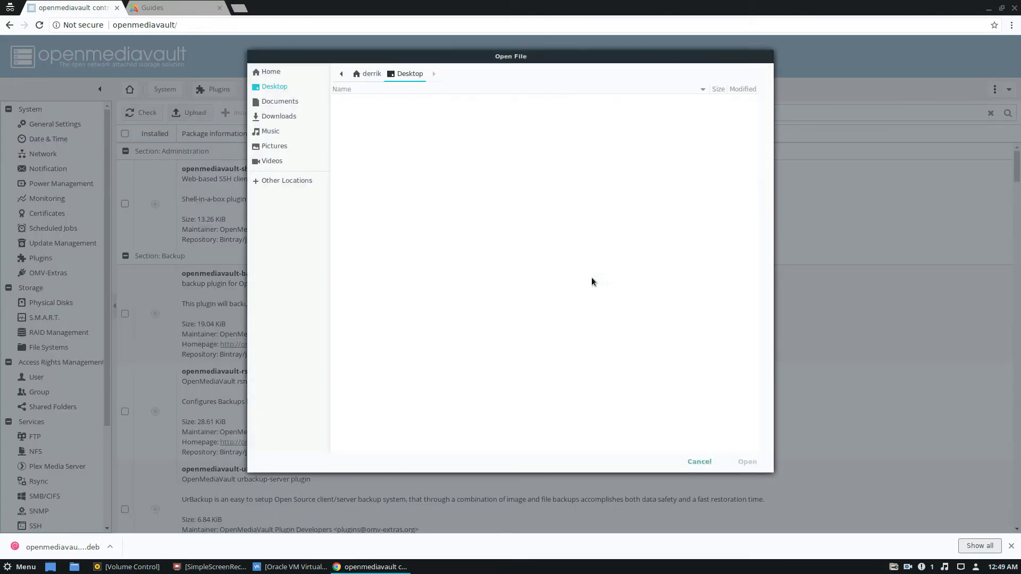
left_click(286, 122)
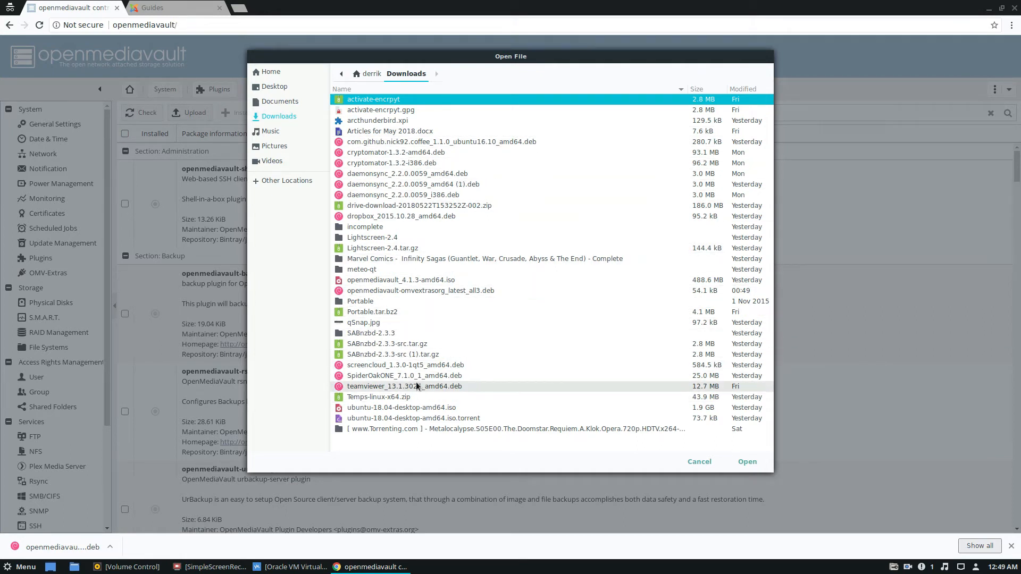
left_click(410, 290)
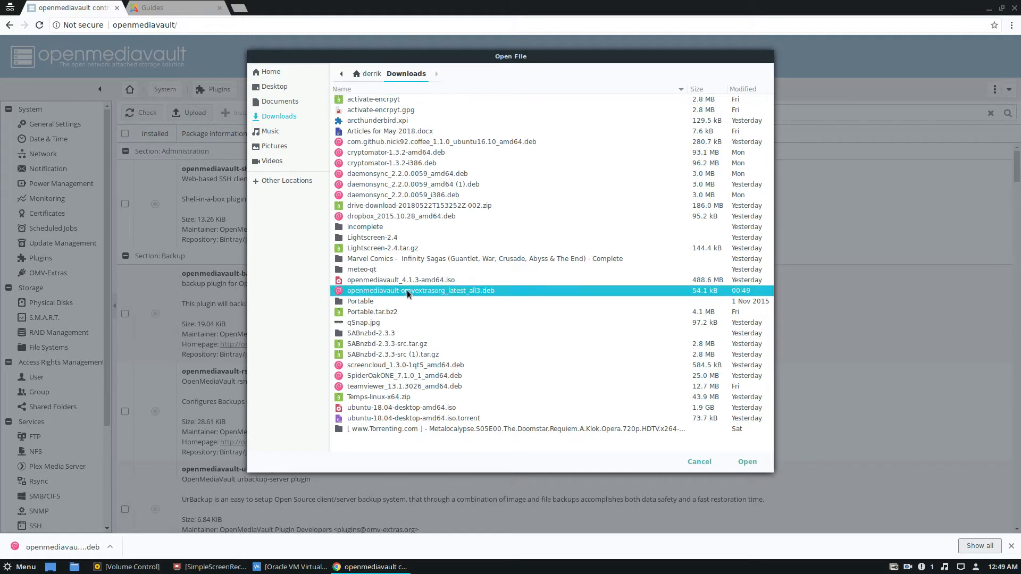
left_click(747, 461)
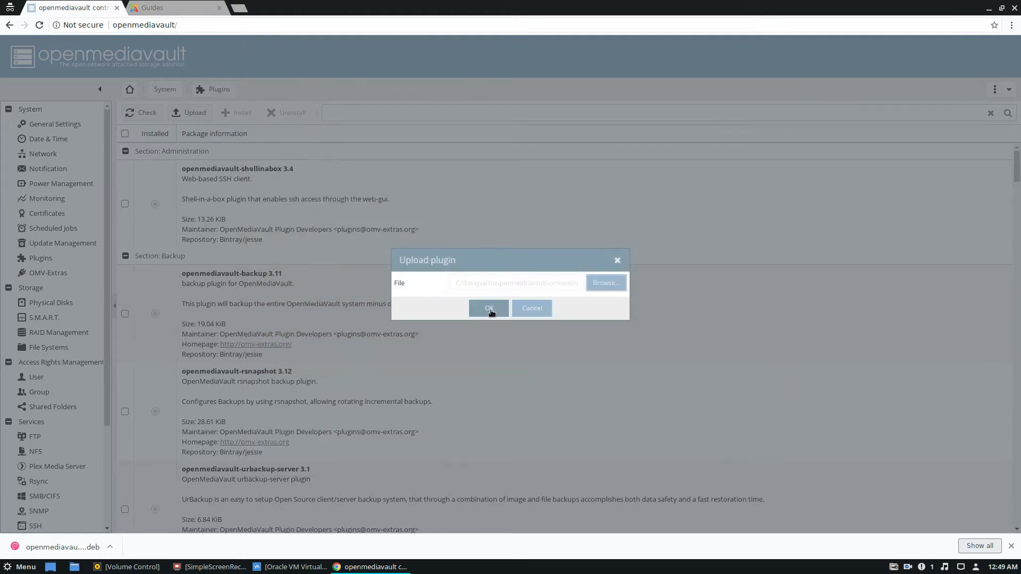
left_click(492, 309)
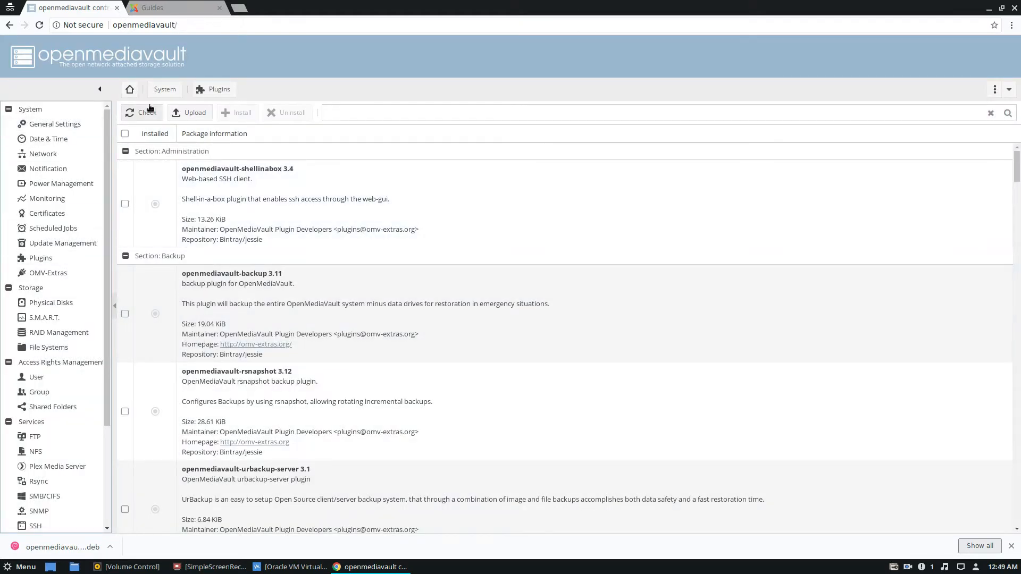
- Check for new plugins and locate the openmediavault-omvextrasorg package in the plugin list
left_click(127, 115)
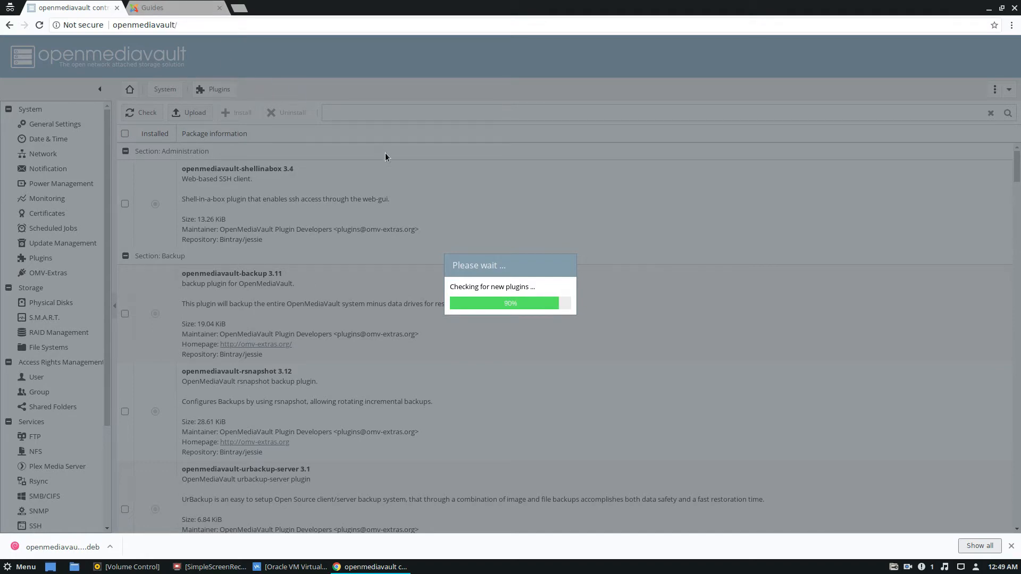
scroll(321, 273, "down", 10)
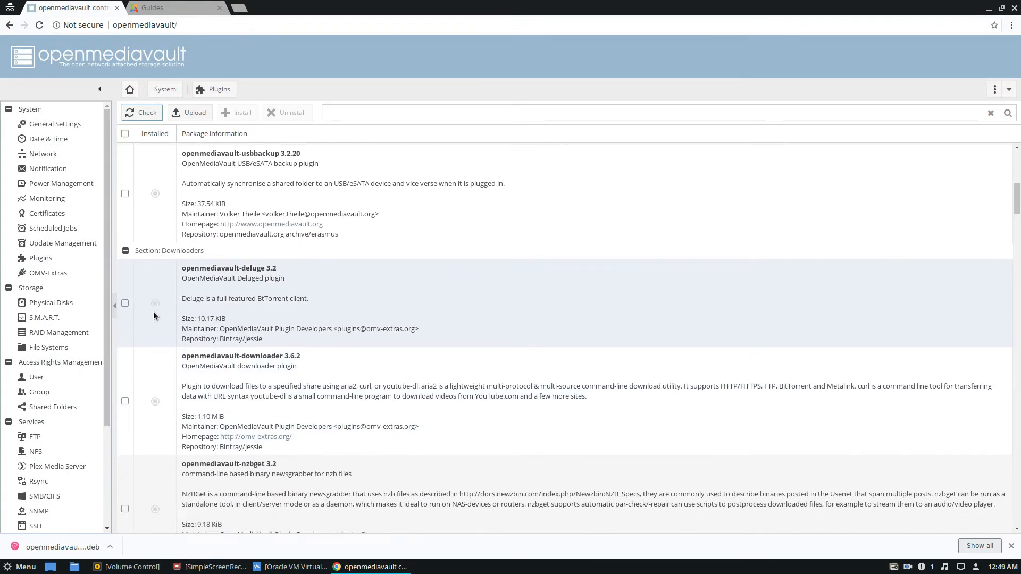
scroll(164, 349, "down", 5)
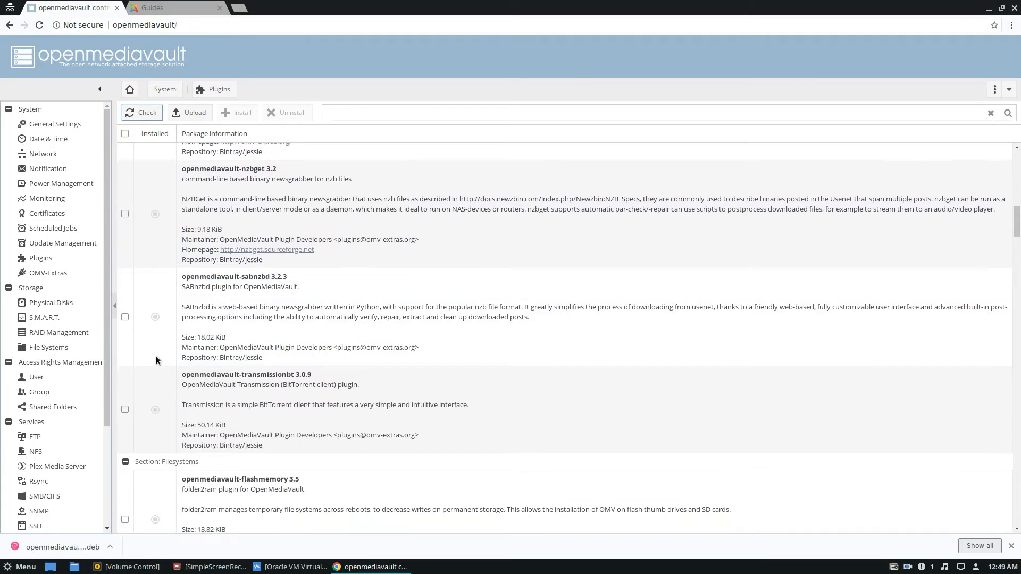
scroll(160, 360, "down", 10)
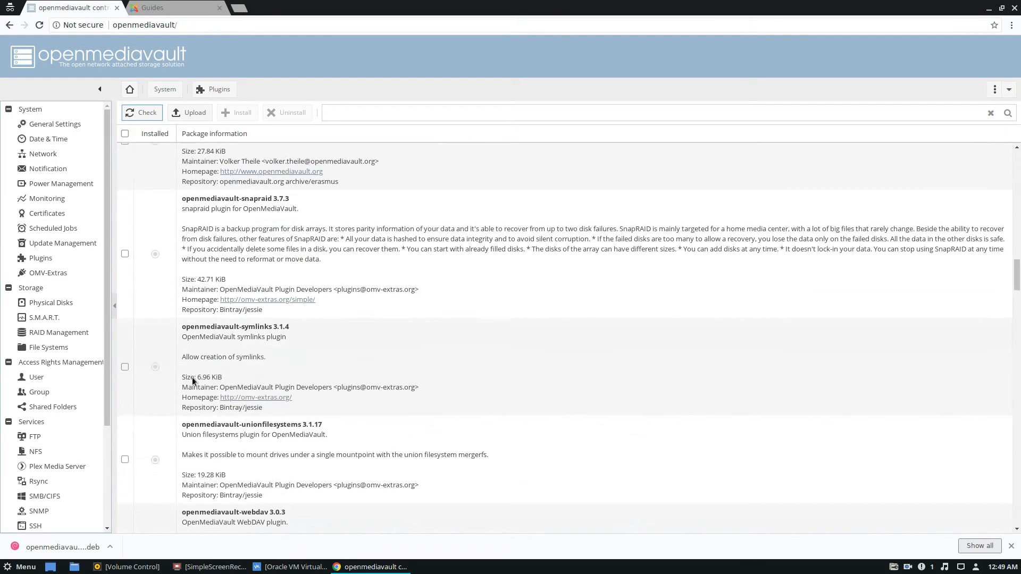
scroll(190, 367, "down", 15)
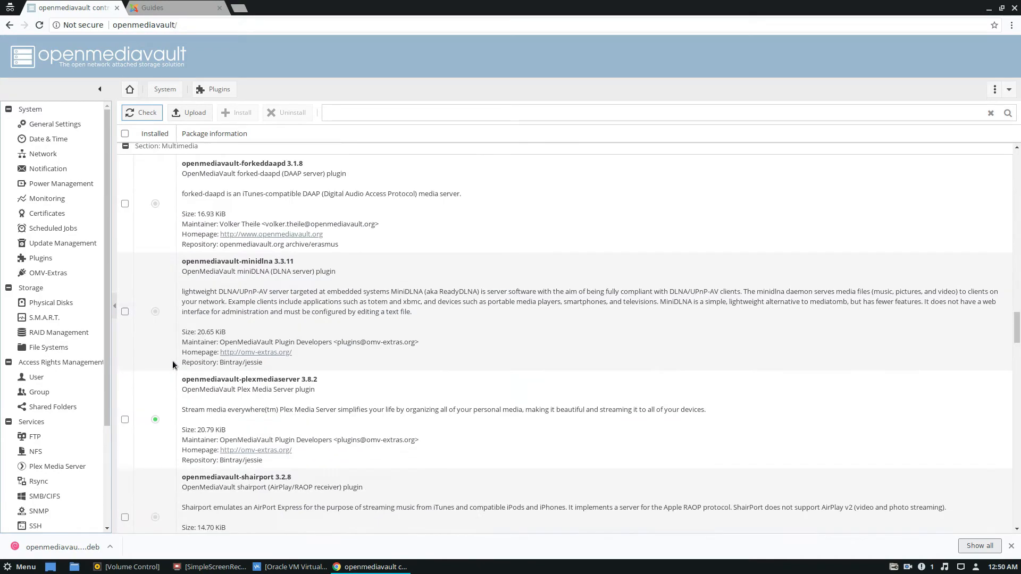
scroll(190, 367, "down", 10)
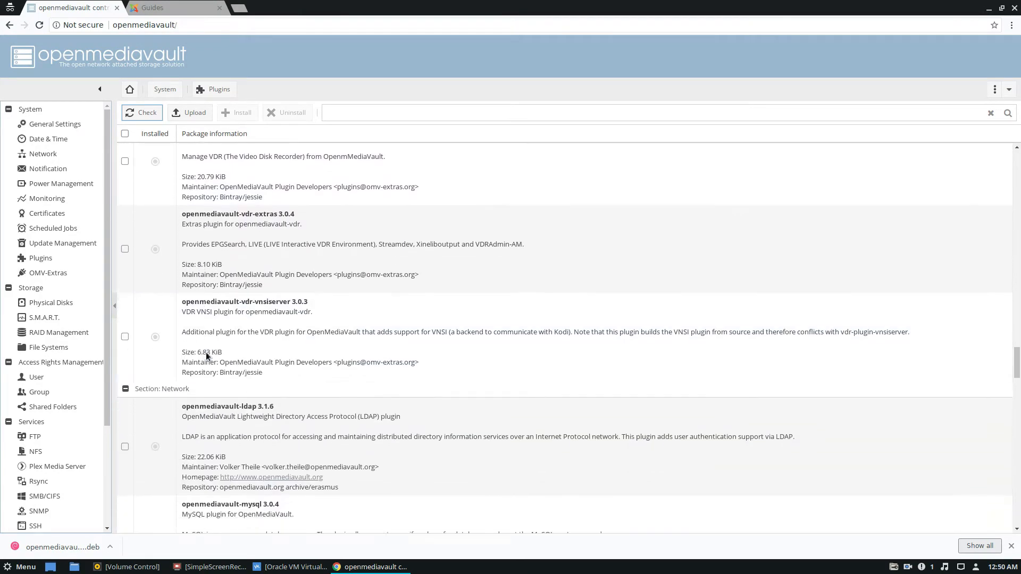
scroll(202, 355, "down", 4)
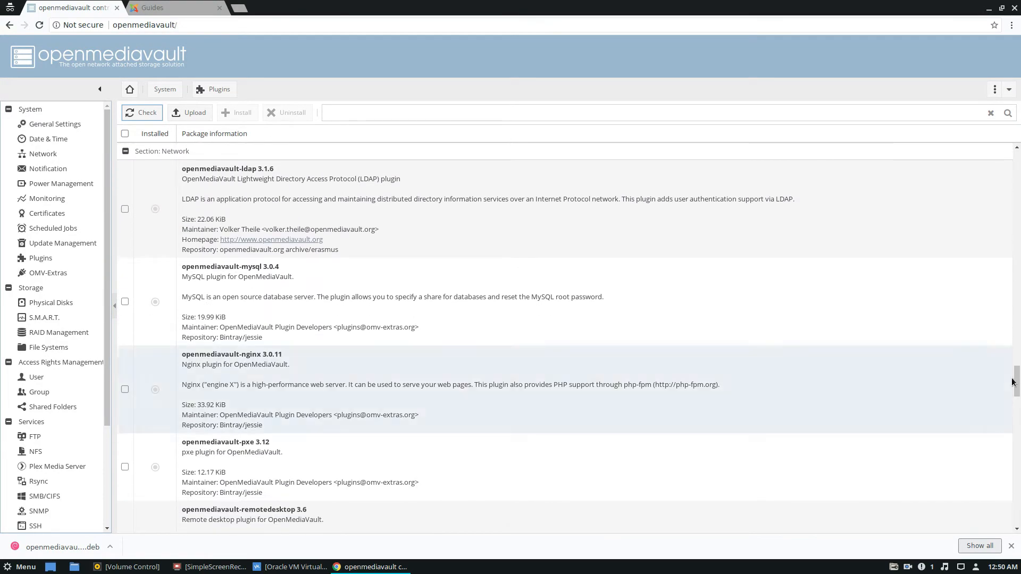
left_click_drag(1017, 392, 1019, 510)
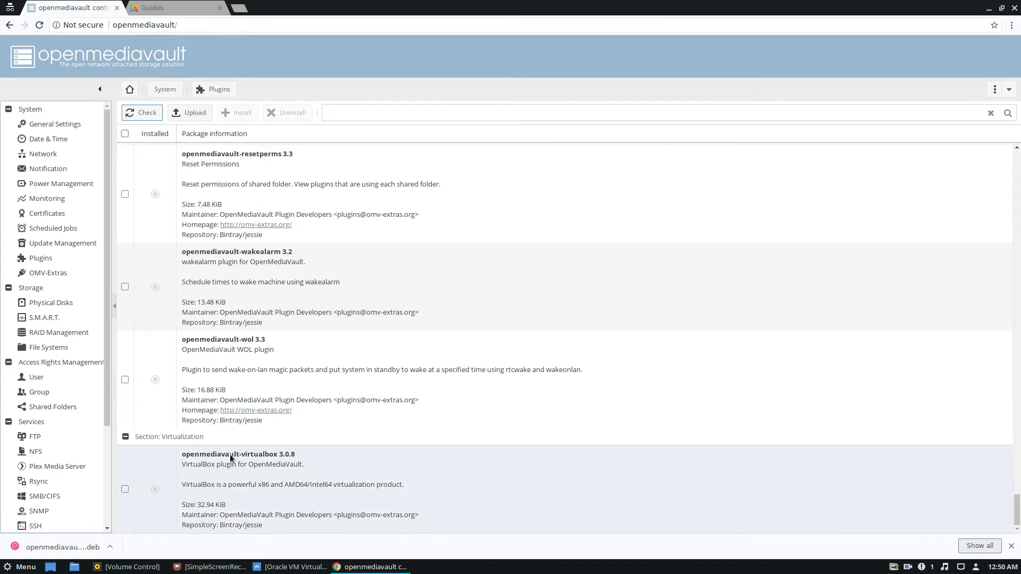
scroll(222, 444, "up", 4)
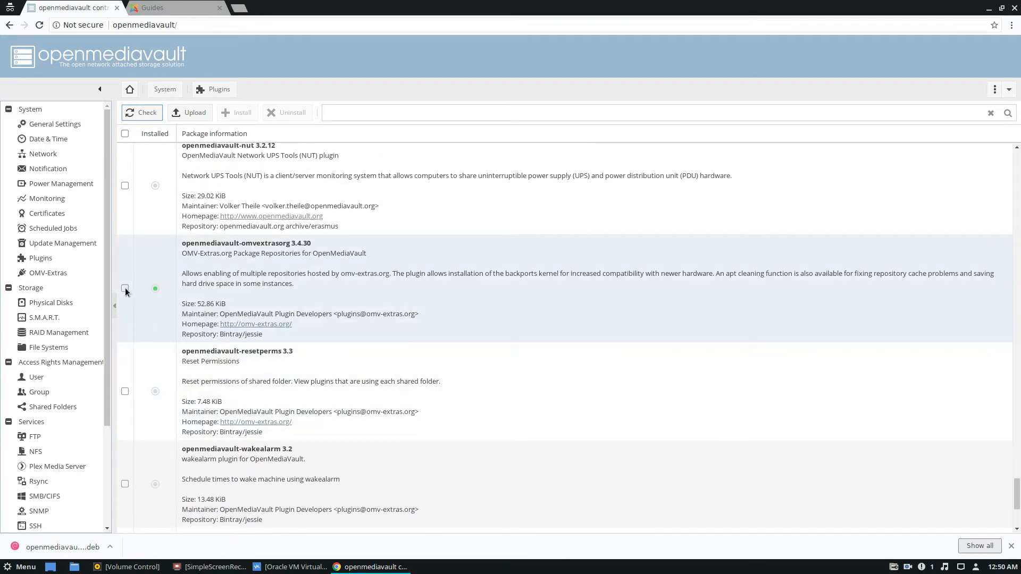
left_click(125, 288)
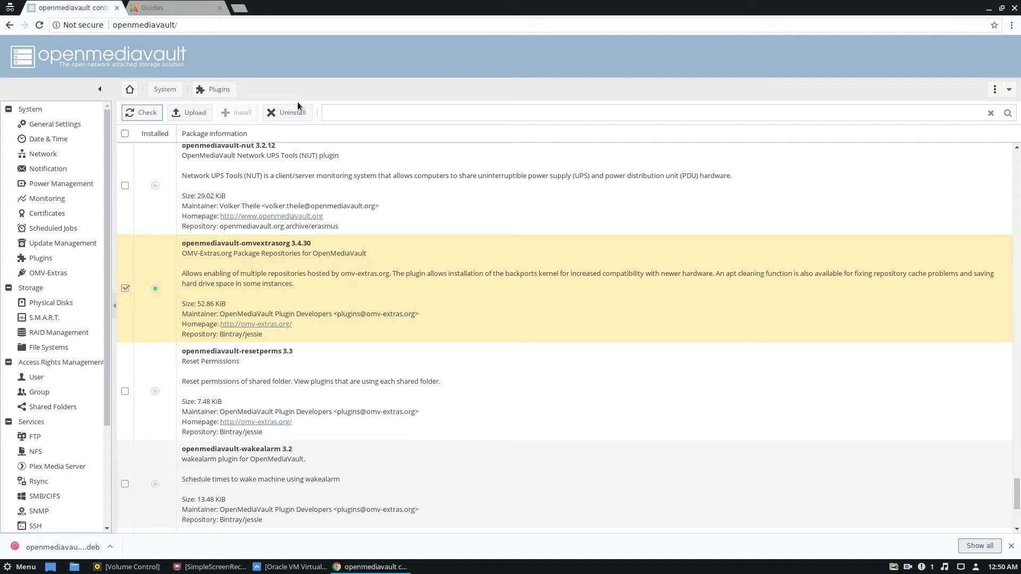
- Open the OMV-Extras repositories, widen the Name column and select the Plexmediaserver repo
left_click(53, 271)
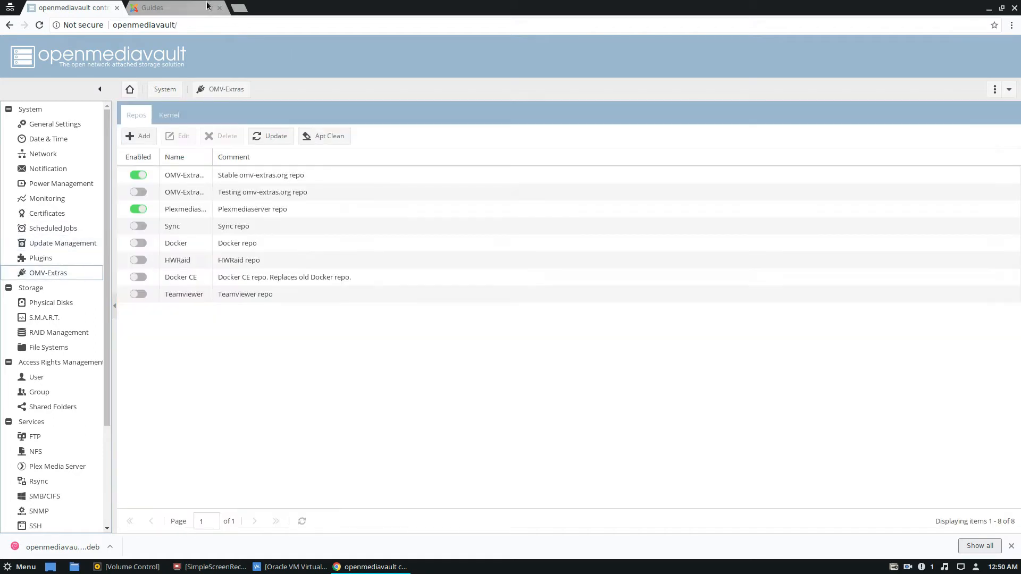
left_click_drag(212, 157, 294, 149)
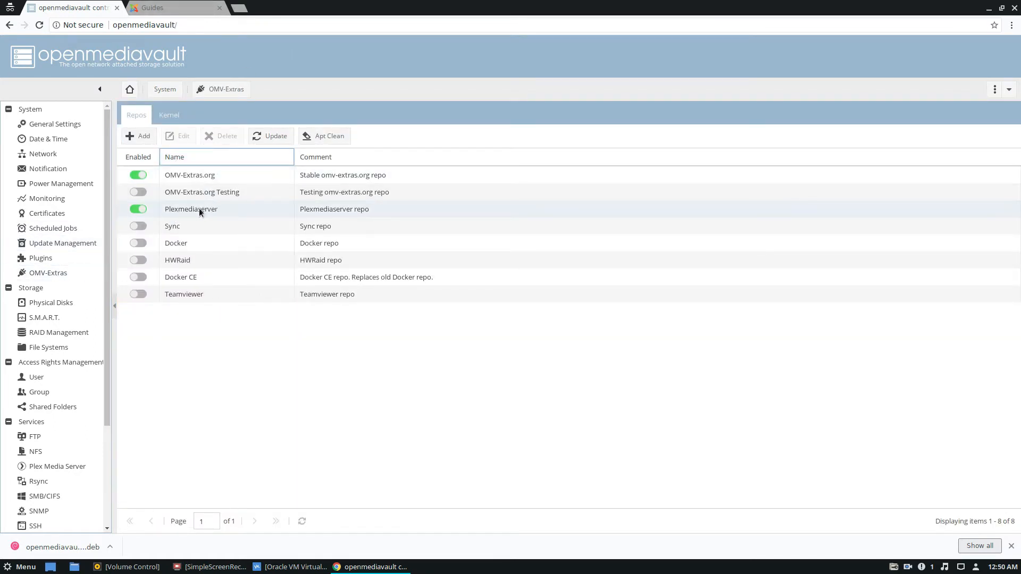
left_click(227, 209)
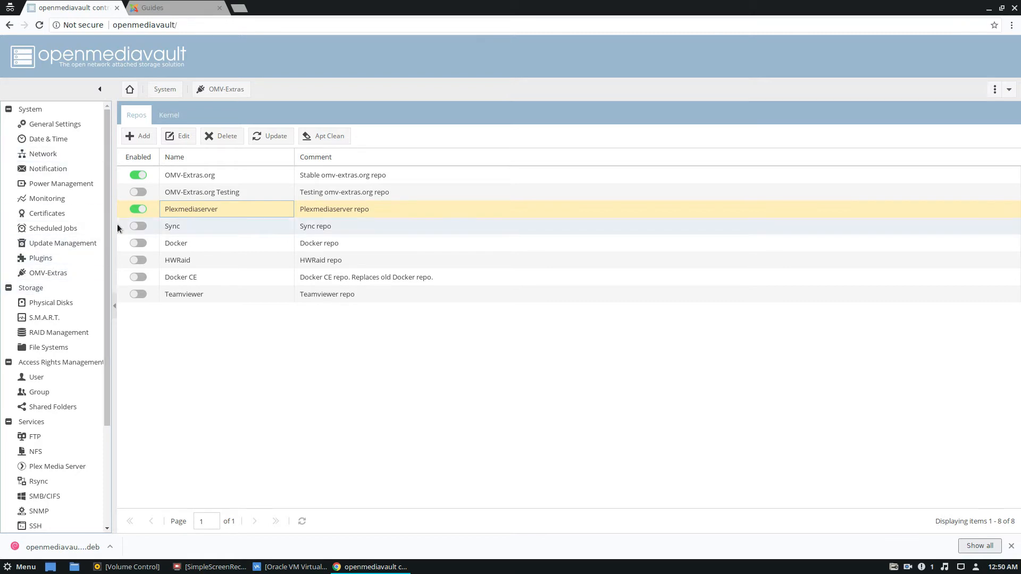
- Review the Plex Media Server service's setup info and switch on Enable in its general settings
scroll(63, 434, "down", 3)
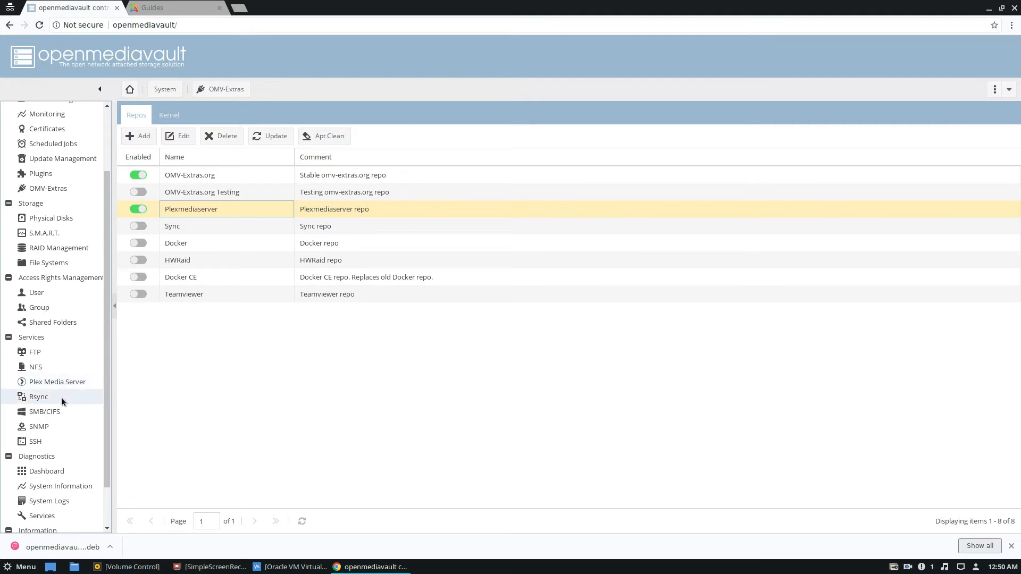
left_click(56, 383)
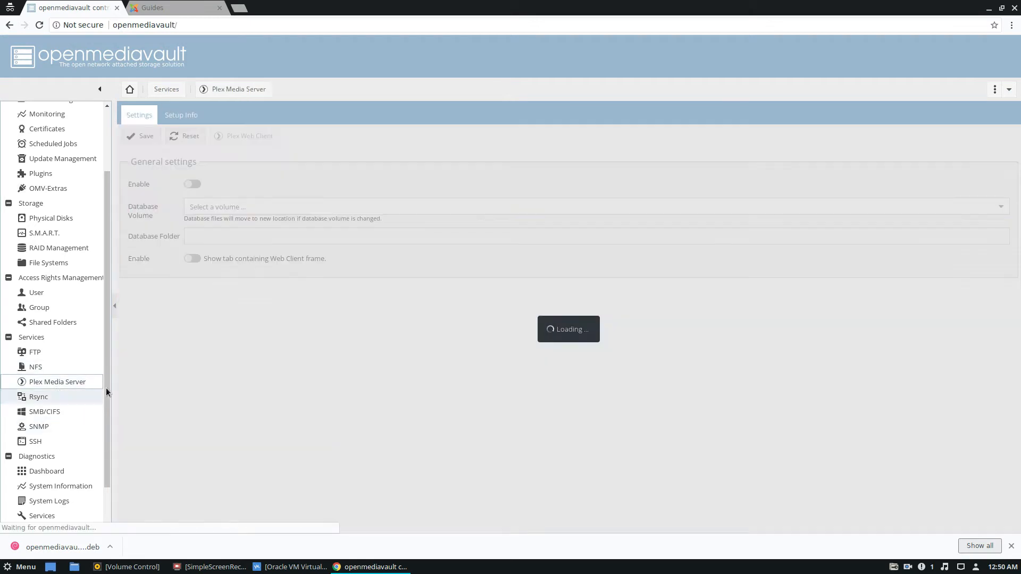
left_click(186, 122)
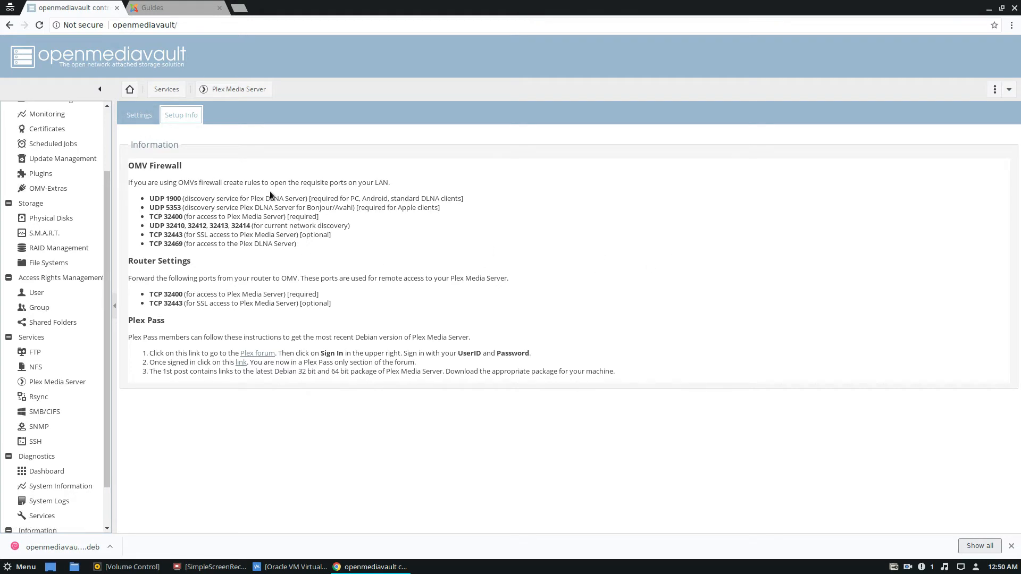
left_click(139, 115)
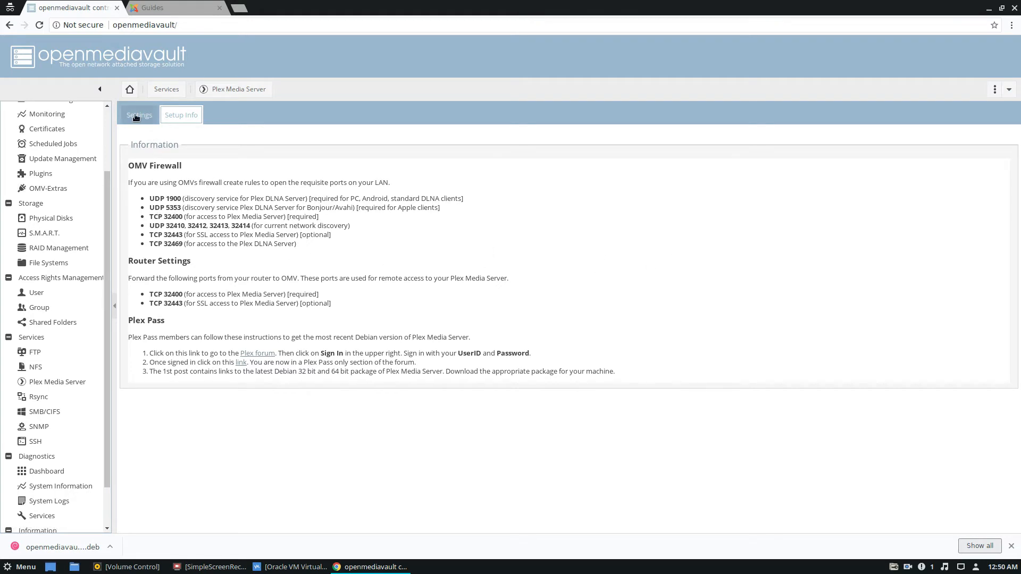
left_click(192, 185)
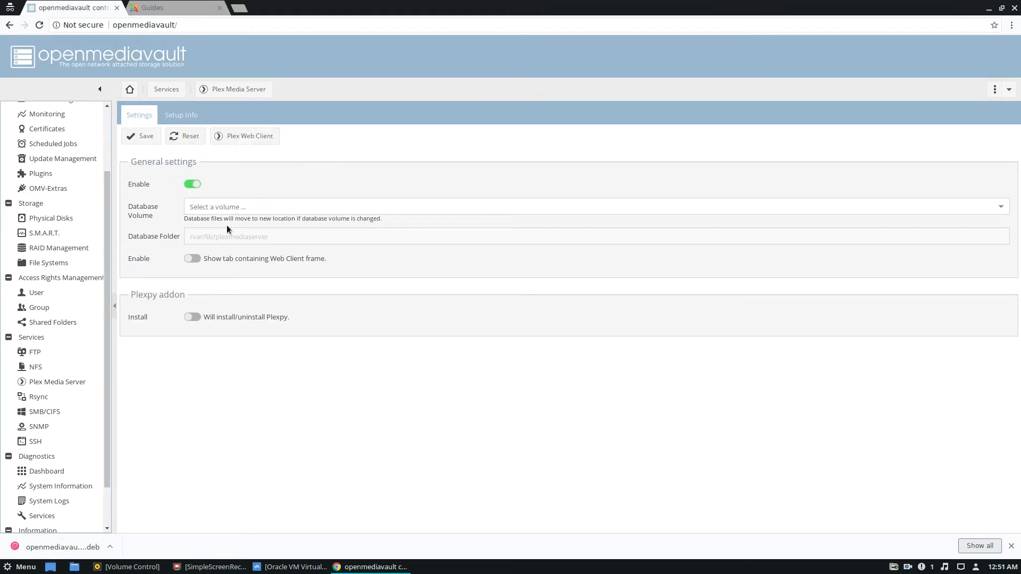
- Set the Plex database volume to /dev/sdb1, enable the tab containing the Web Client frame, and save the settings
left_click(294, 211)
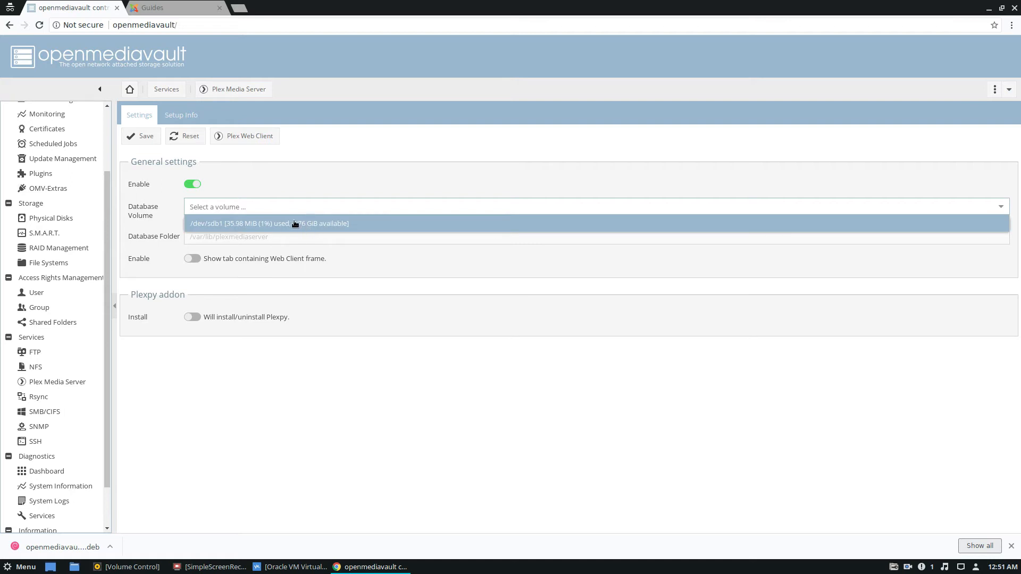
left_click(276, 226)
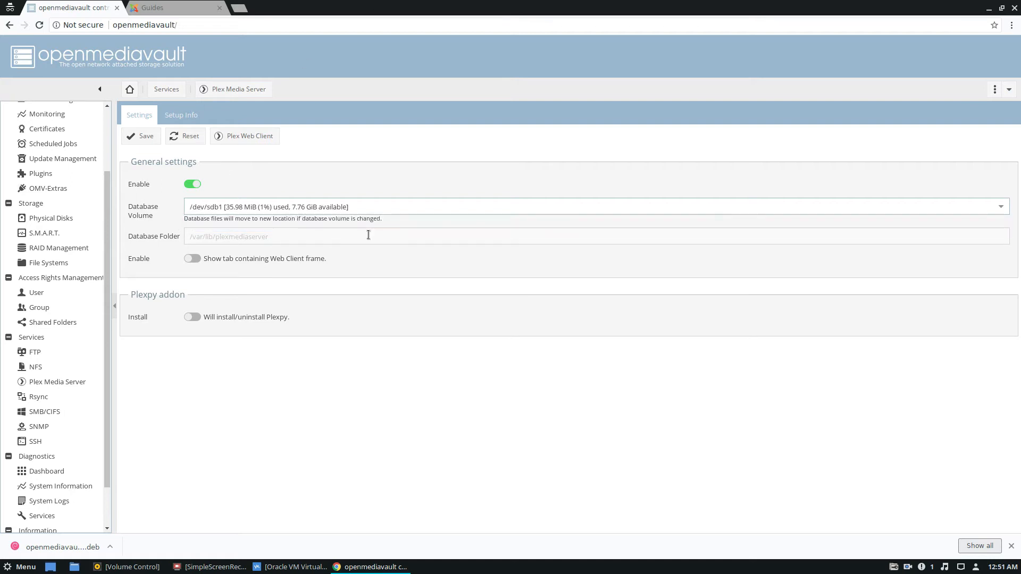
left_click(192, 258)
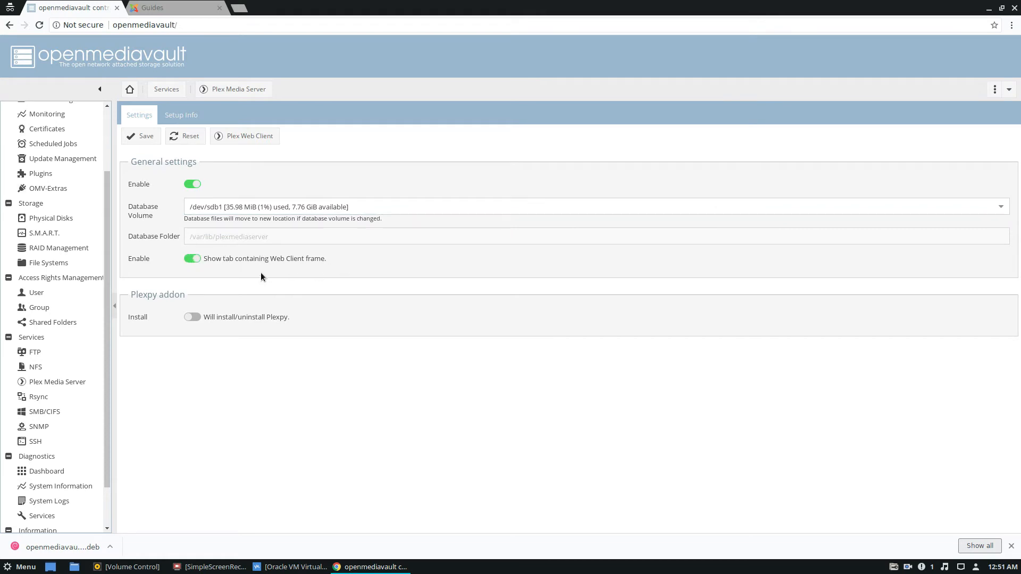
left_click(138, 138)
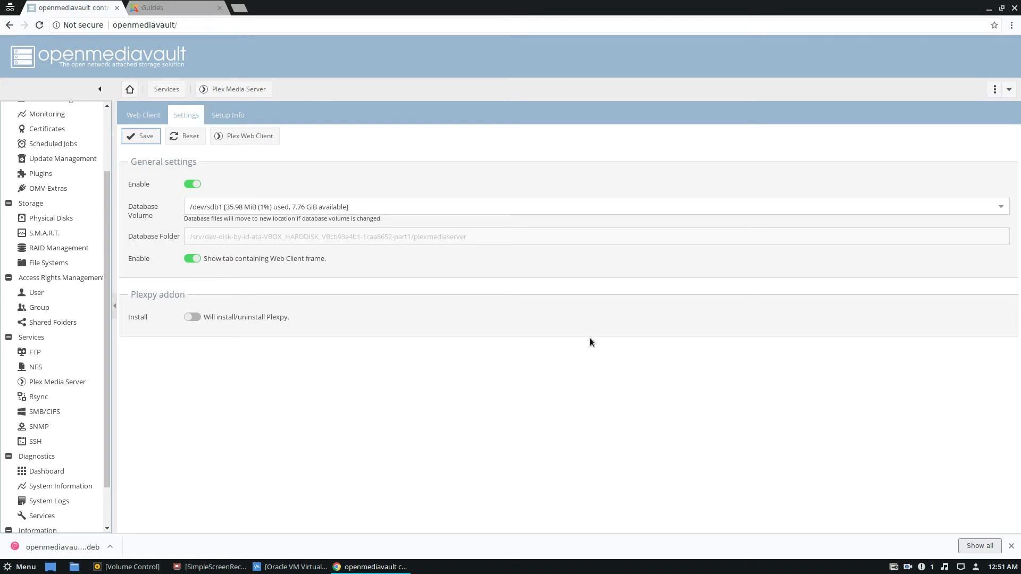
- Open the Plex Web Client view and apply the pending configuration changes
left_click(141, 116)
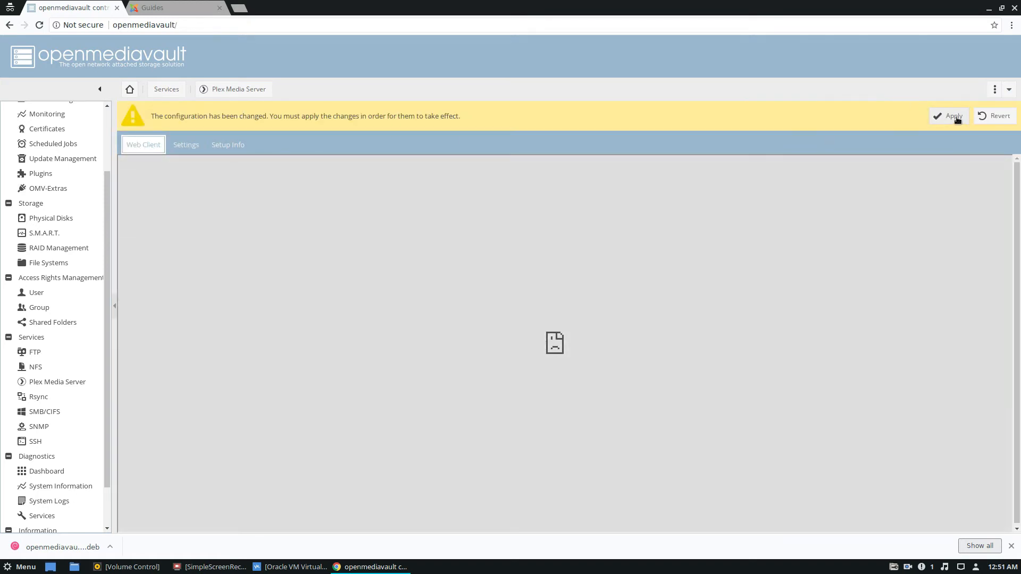
left_click(951, 116)
left_click(473, 312)
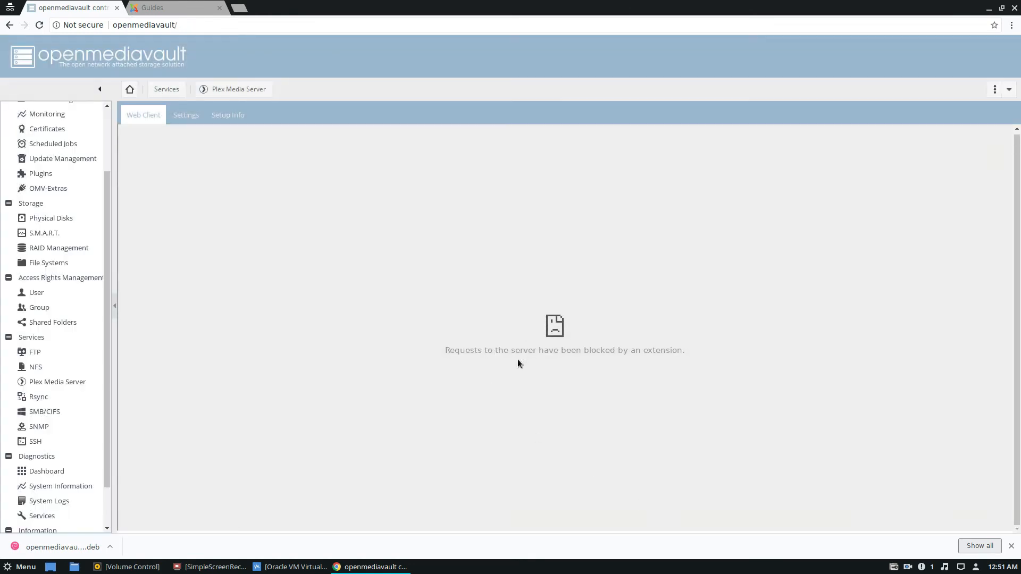
right_click(248, 239)
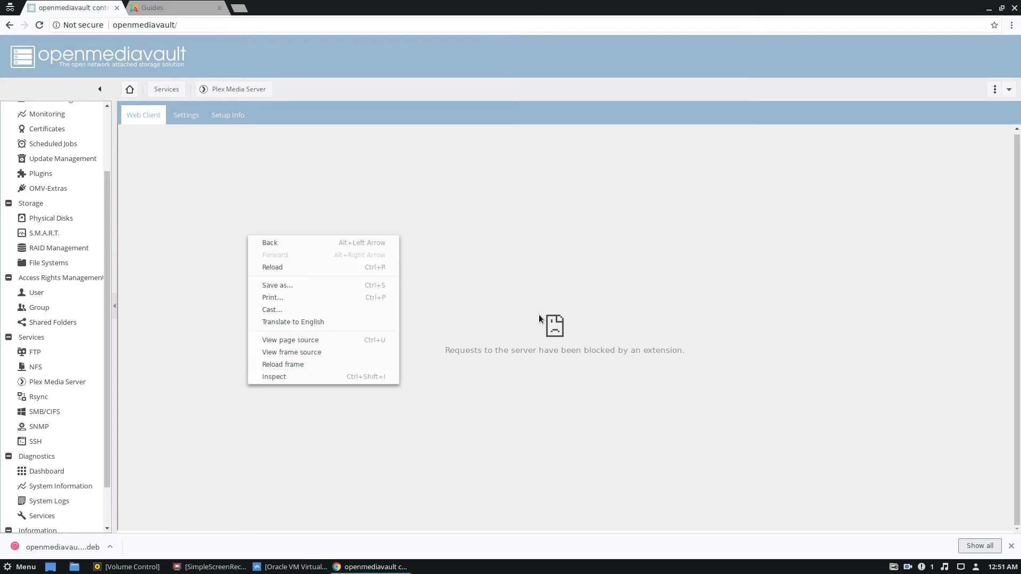
key("Escape")
left_click(181, 120)
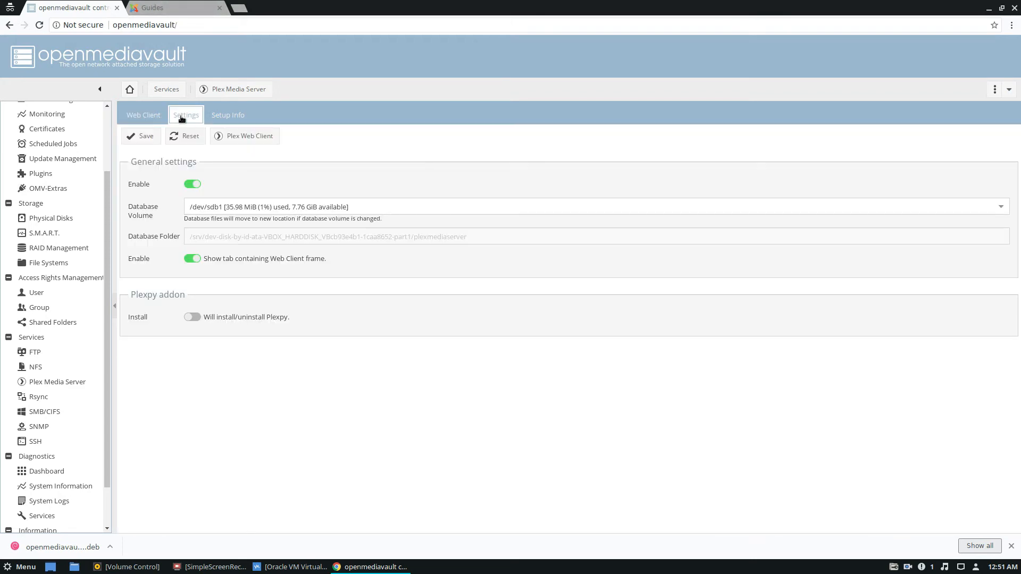
right_click(893, 571)
right_click(905, 569)
right_click(905, 569)
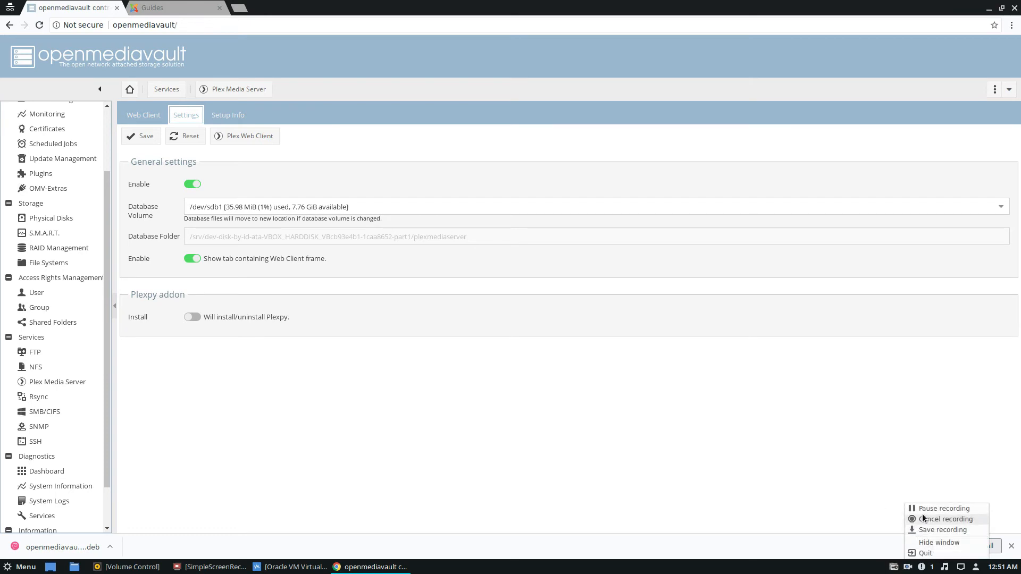
left_click(936, 508)
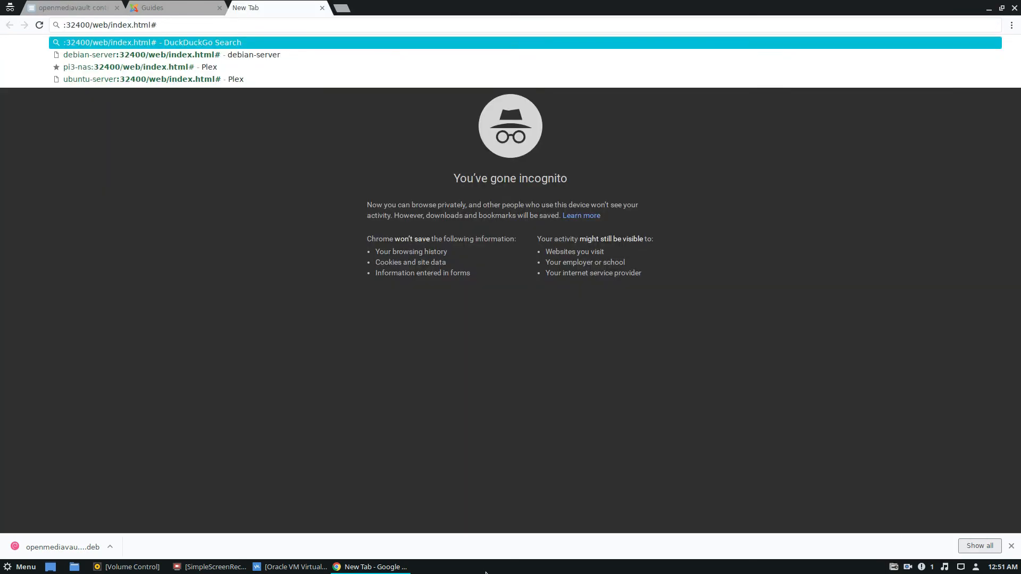
- Return to the openmediavault page and check the Plex Media Server's embedded Web Client view
left_click(79, 8)
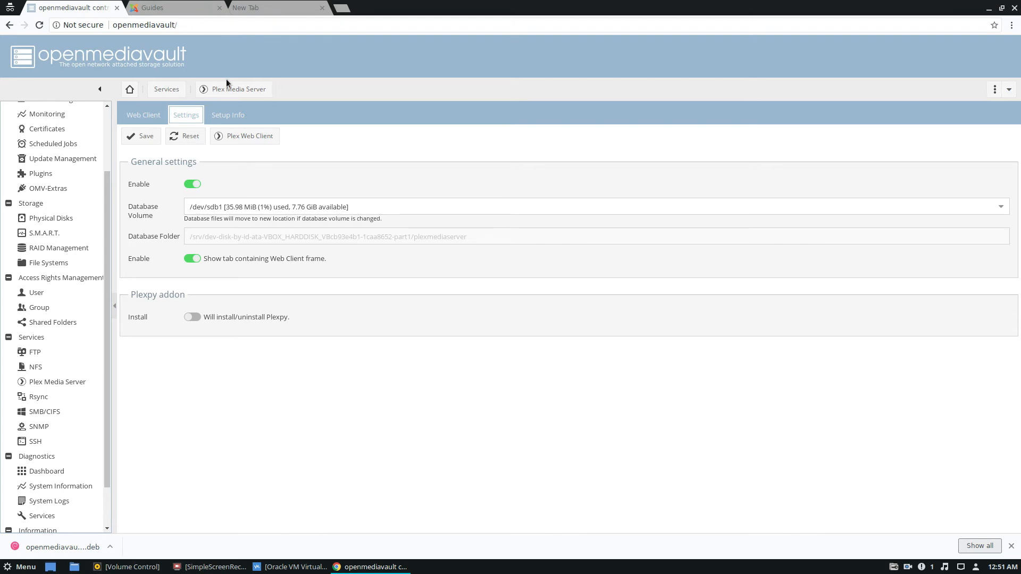
left_click(143, 115)
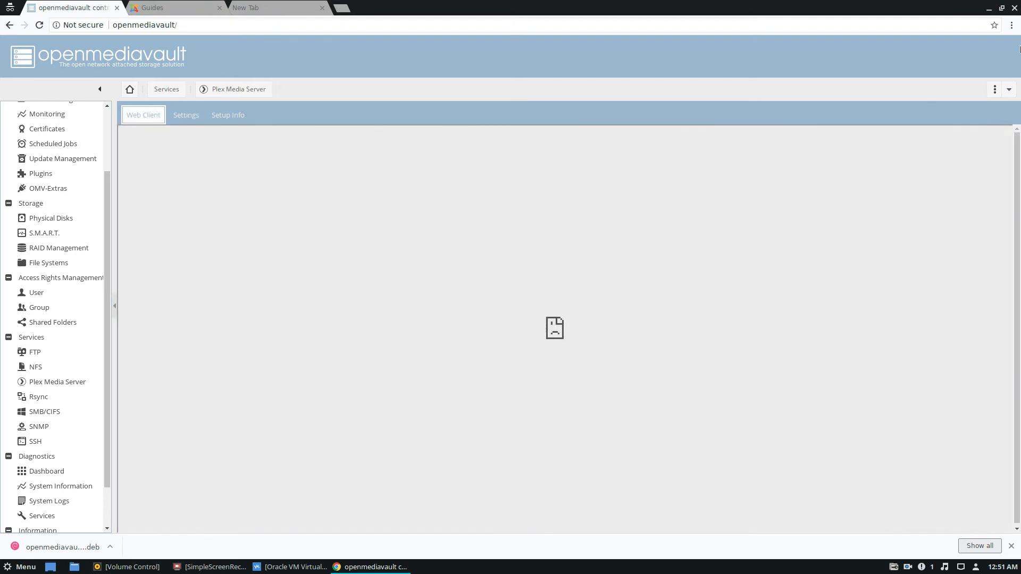
left_click(1012, 26)
left_click(932, 30)
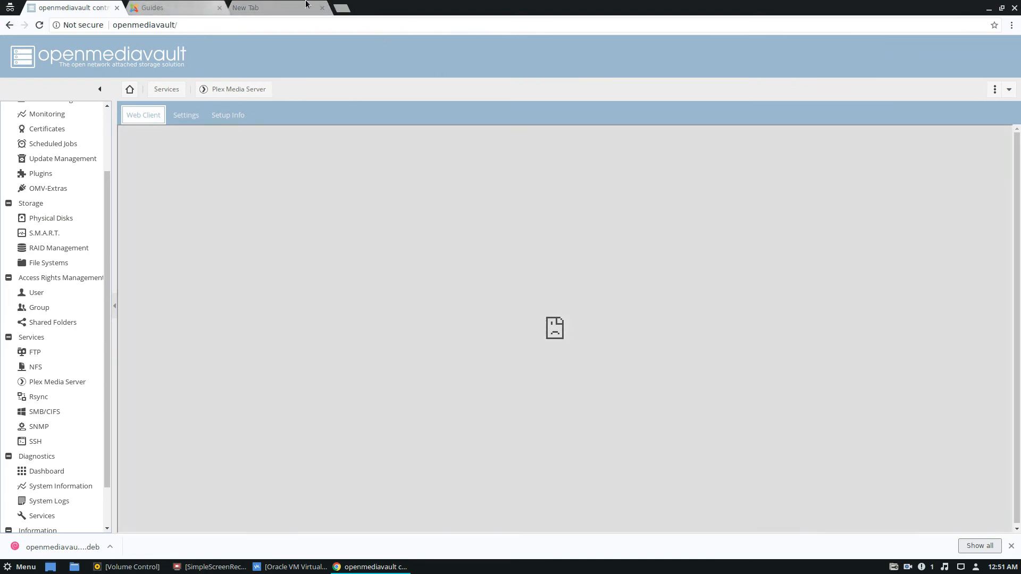
- Load the Plex web interface at openmediavault:32400/web/index.html# in the new browser tab
left_click(301, 5)
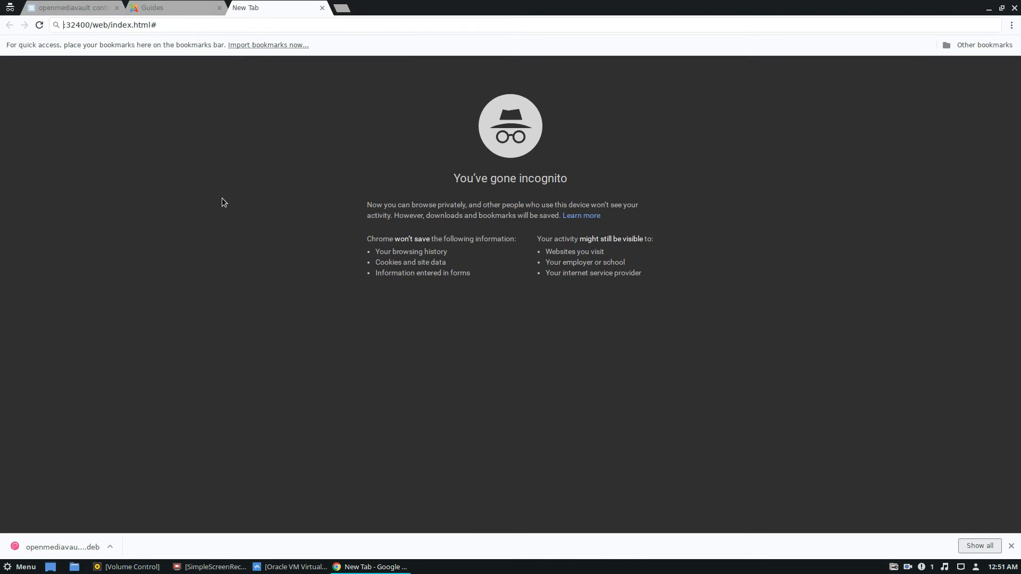
type("open")
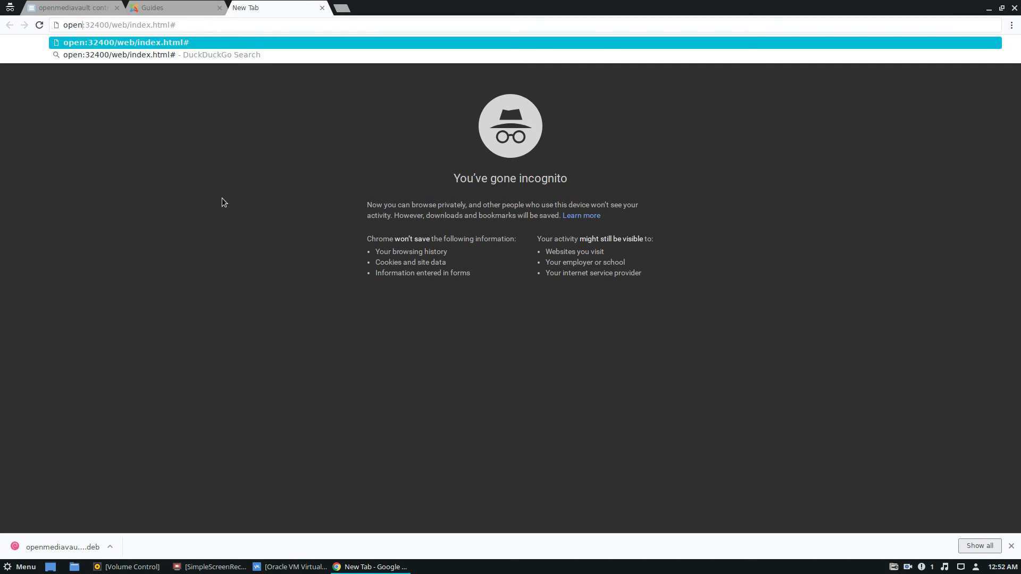
type("mediavault")
key("Return")
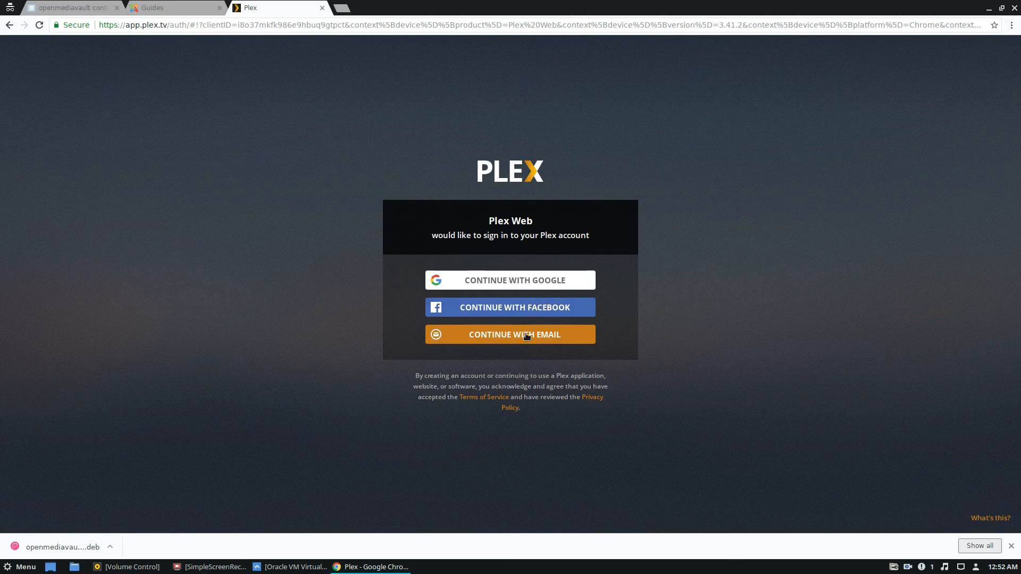
- Sign in to Plex with a Google account, entering the account's e-mail address and password
left_click(509, 283)
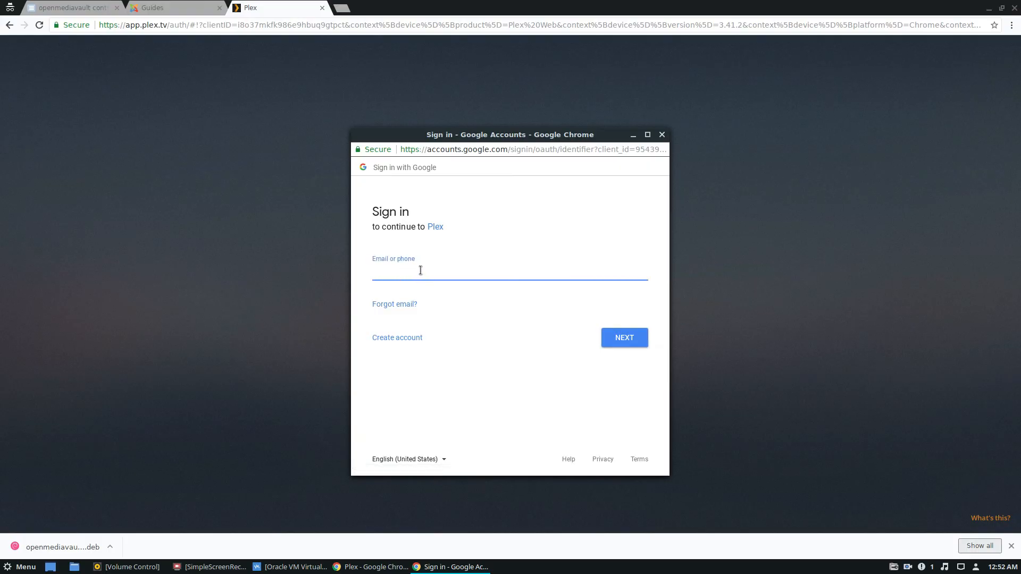
type("derrik")
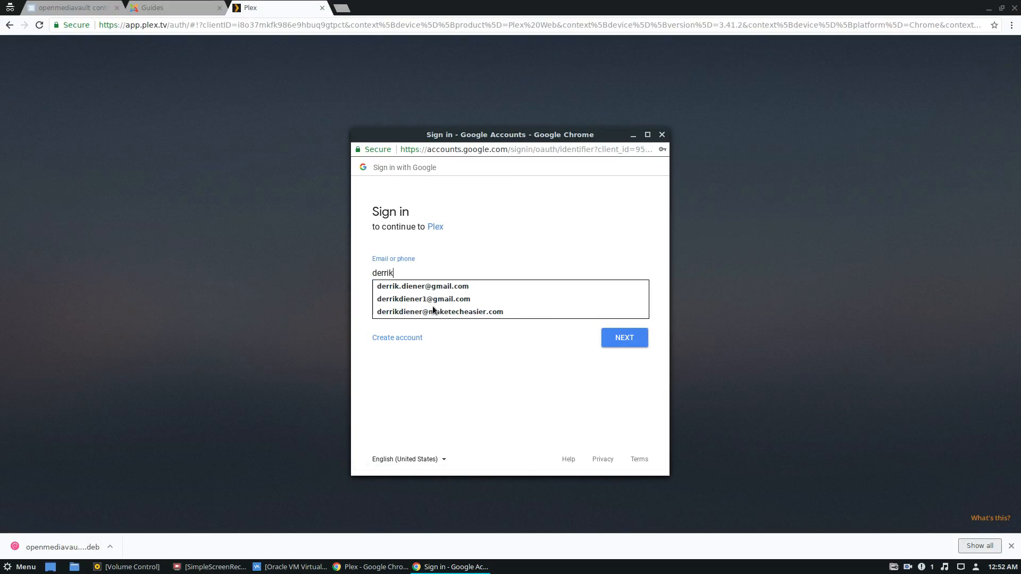
key("Down")
key("Down")
left_click(448, 286)
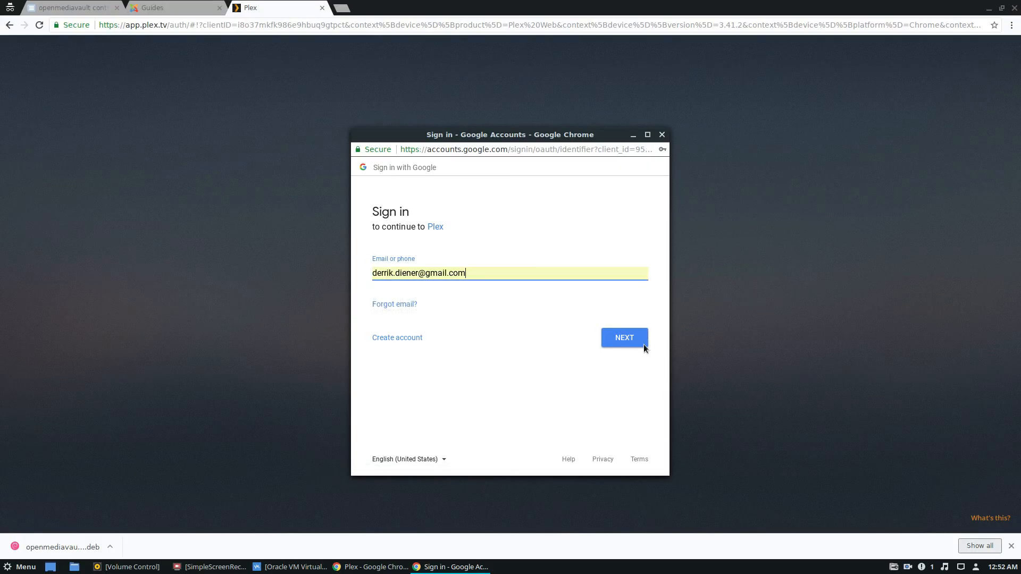
left_click(631, 336)
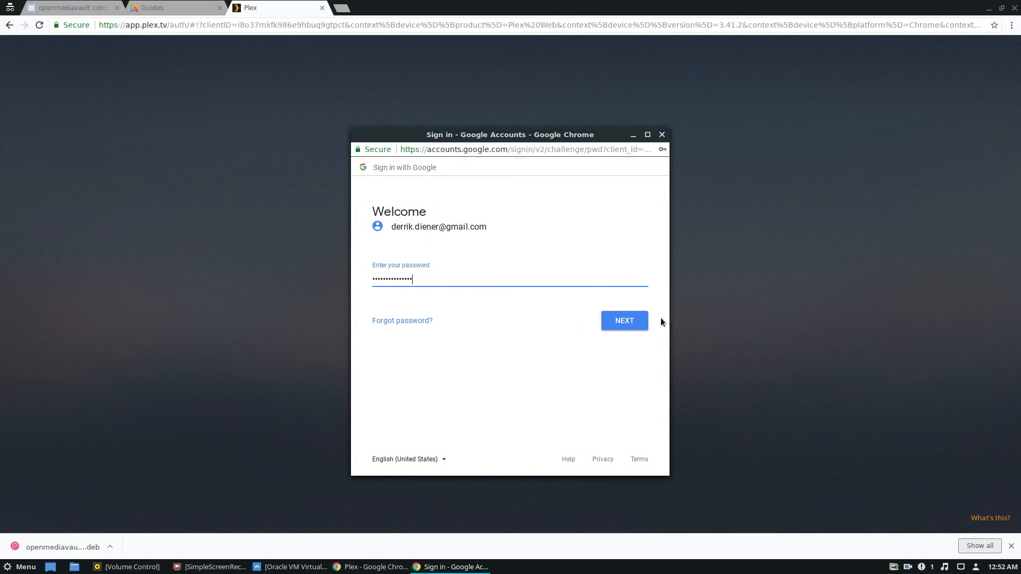
left_click(631, 319)
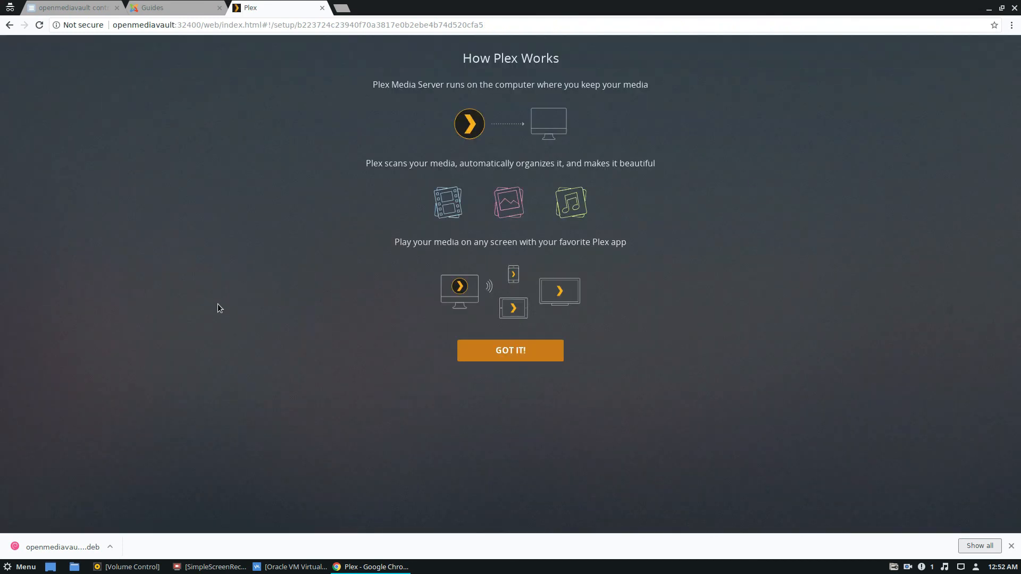
- Acknowledge the How Plex Works introduction and dismiss the Plex Pass offer to reach Server Setup
left_click(508, 353)
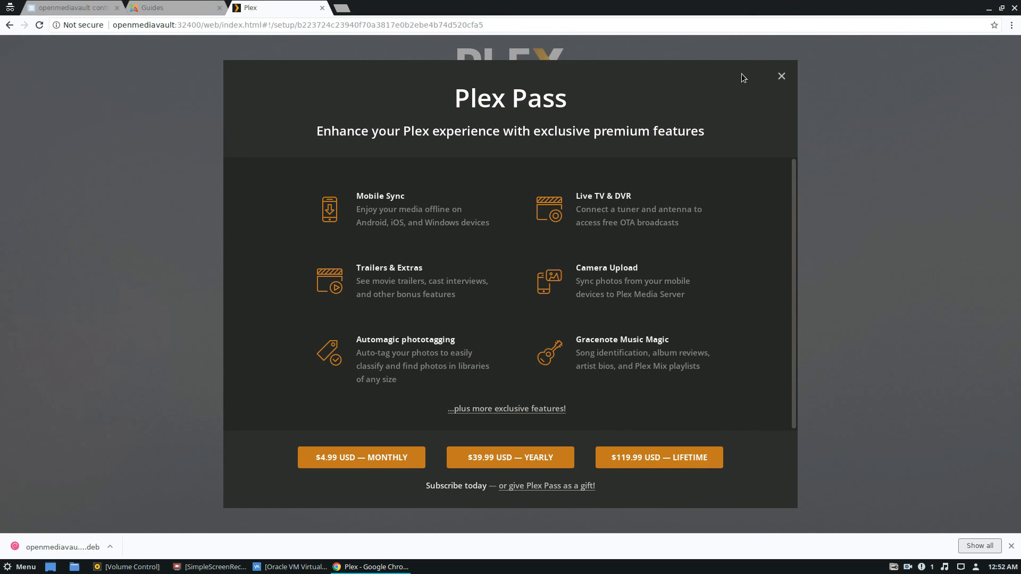
left_click(782, 77)
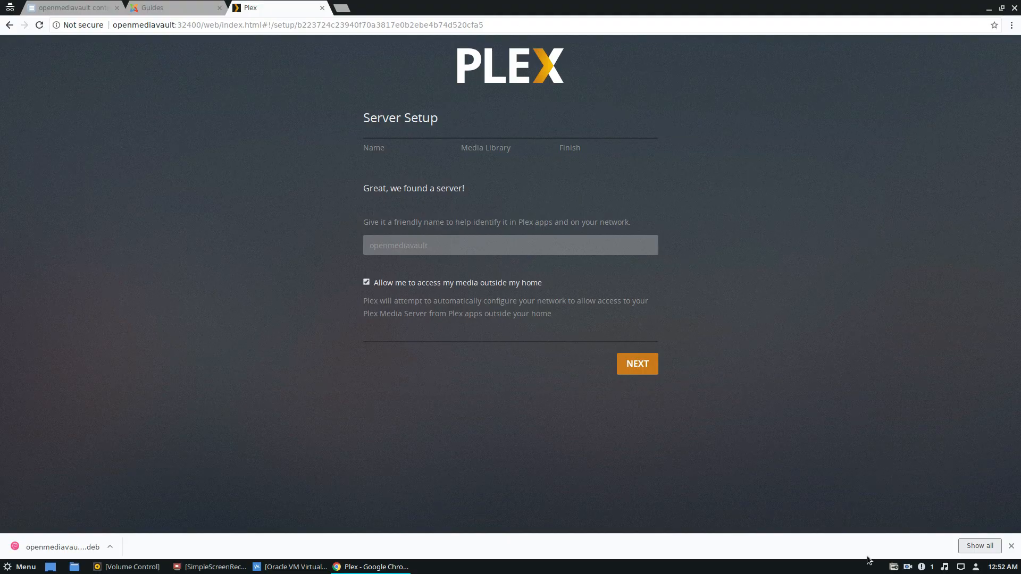
right_click(906, 565)
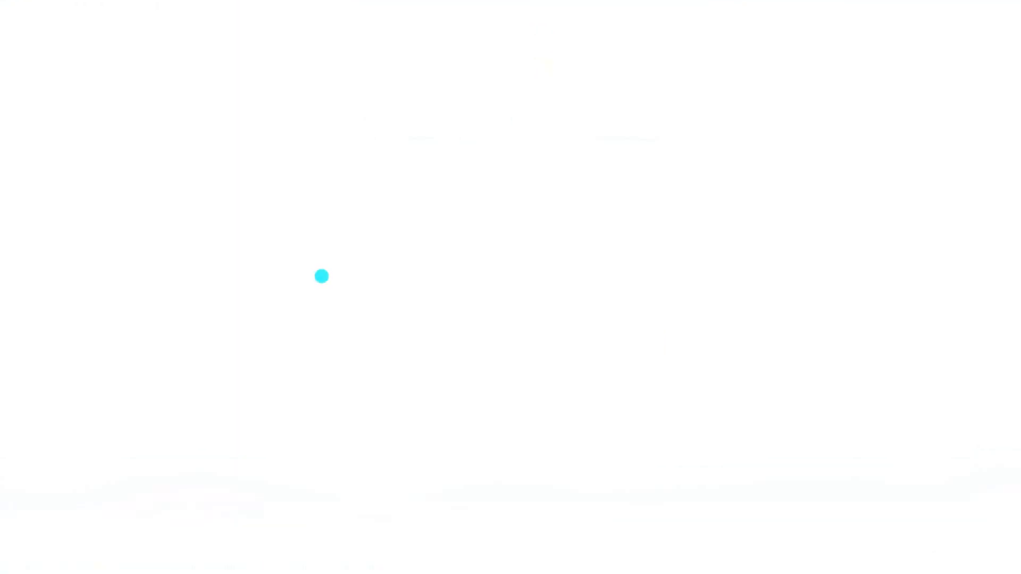